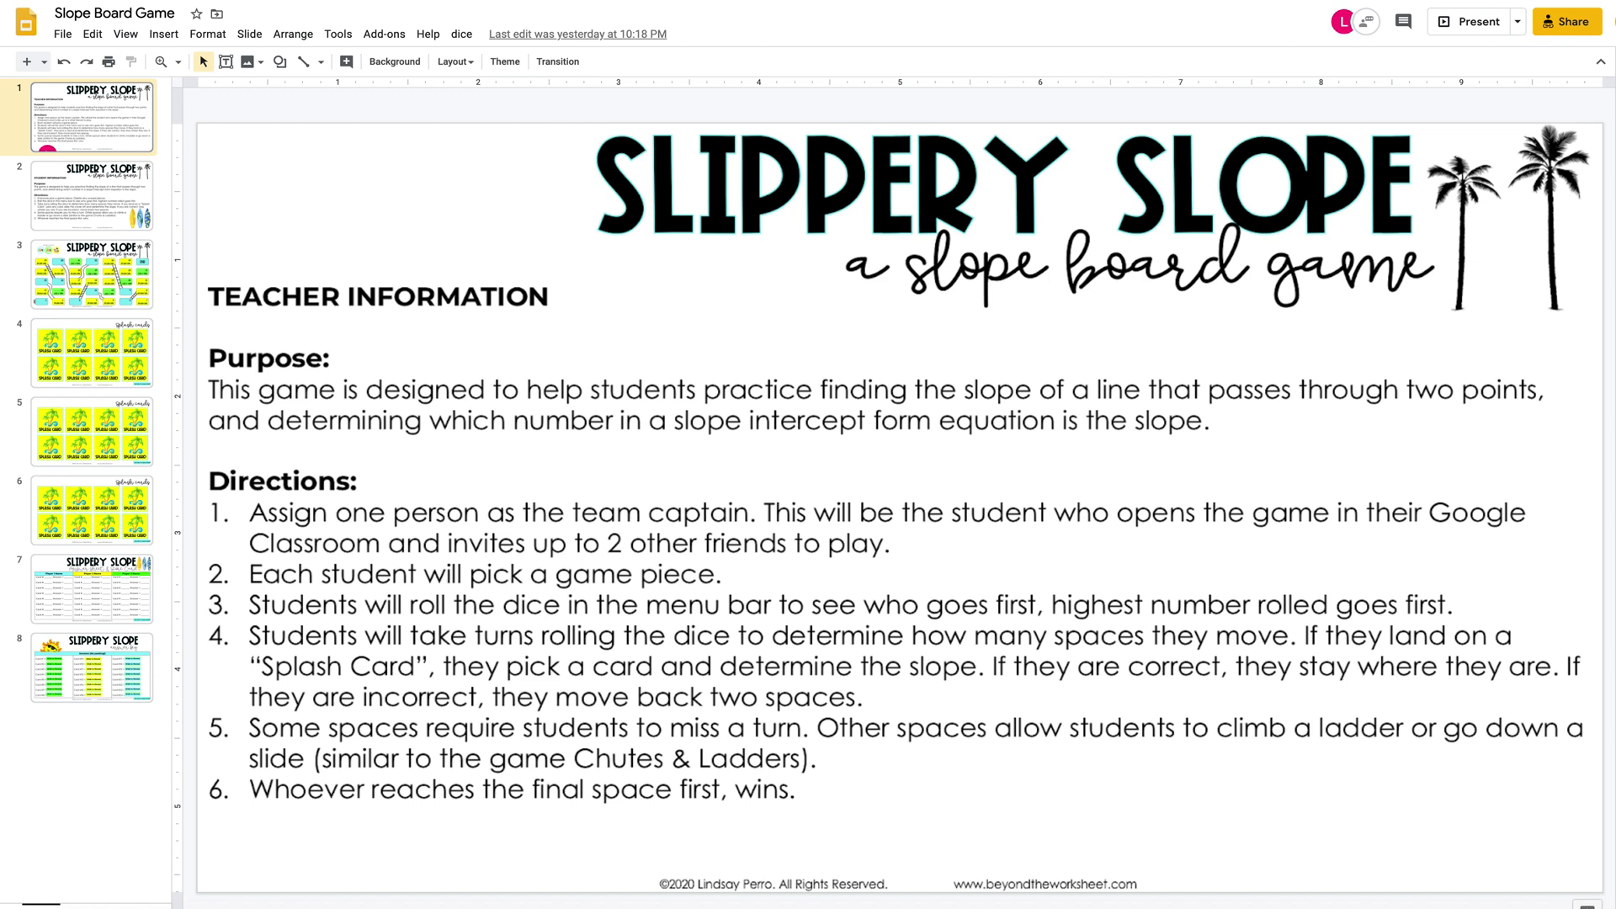
Close the sharing options and open the collaborator chat beside the teacher information slide.
left_click(1566, 25)
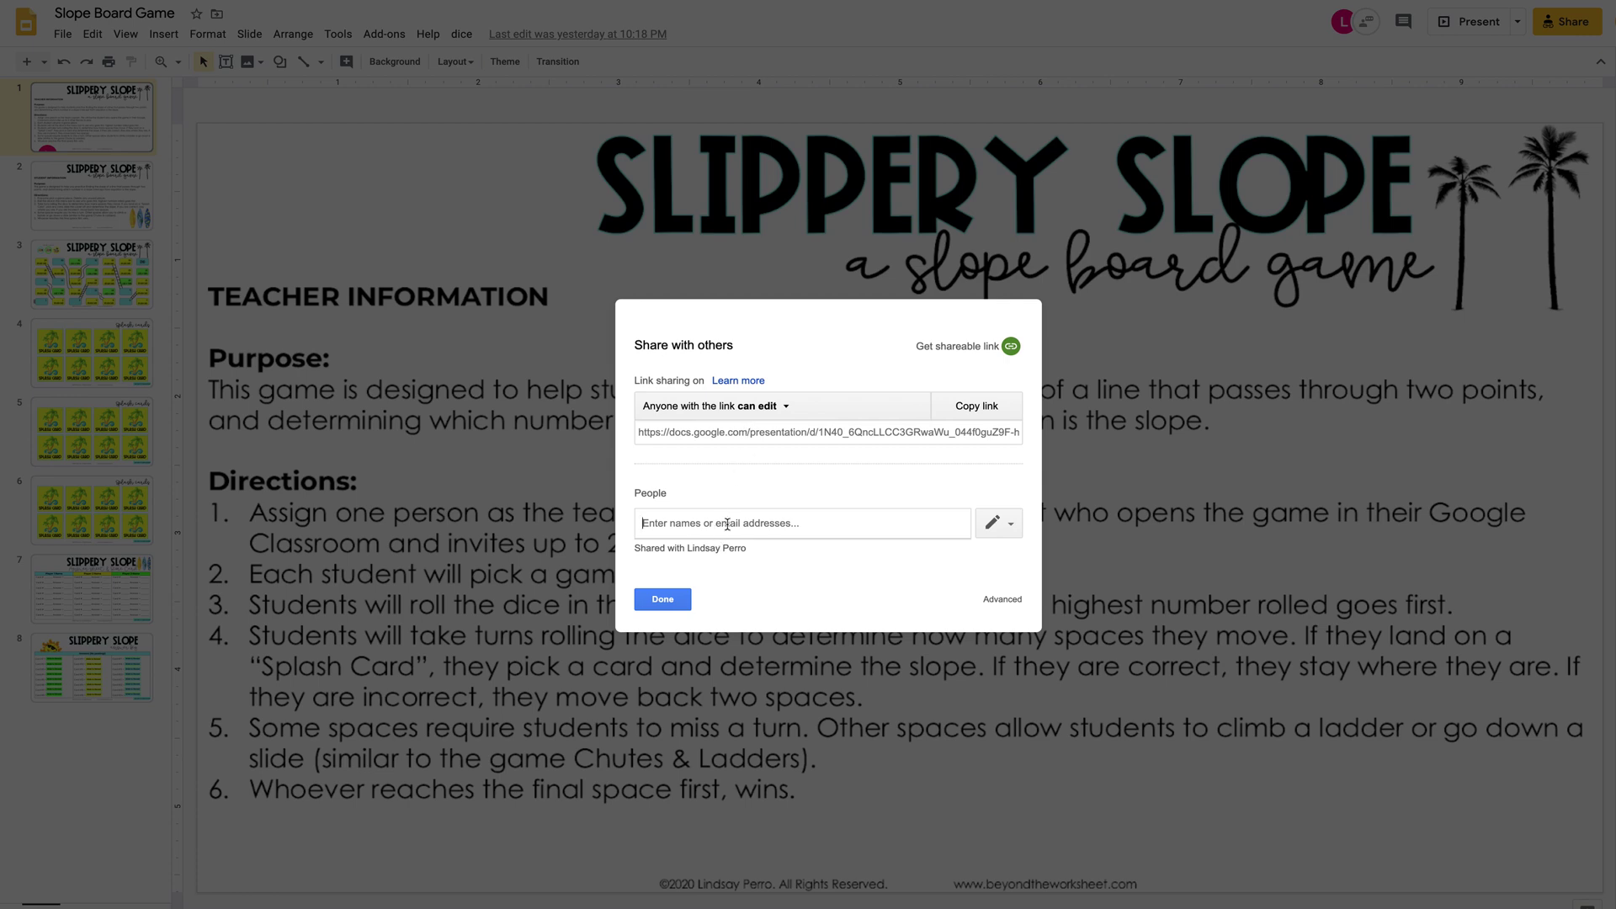
left_click(679, 603)
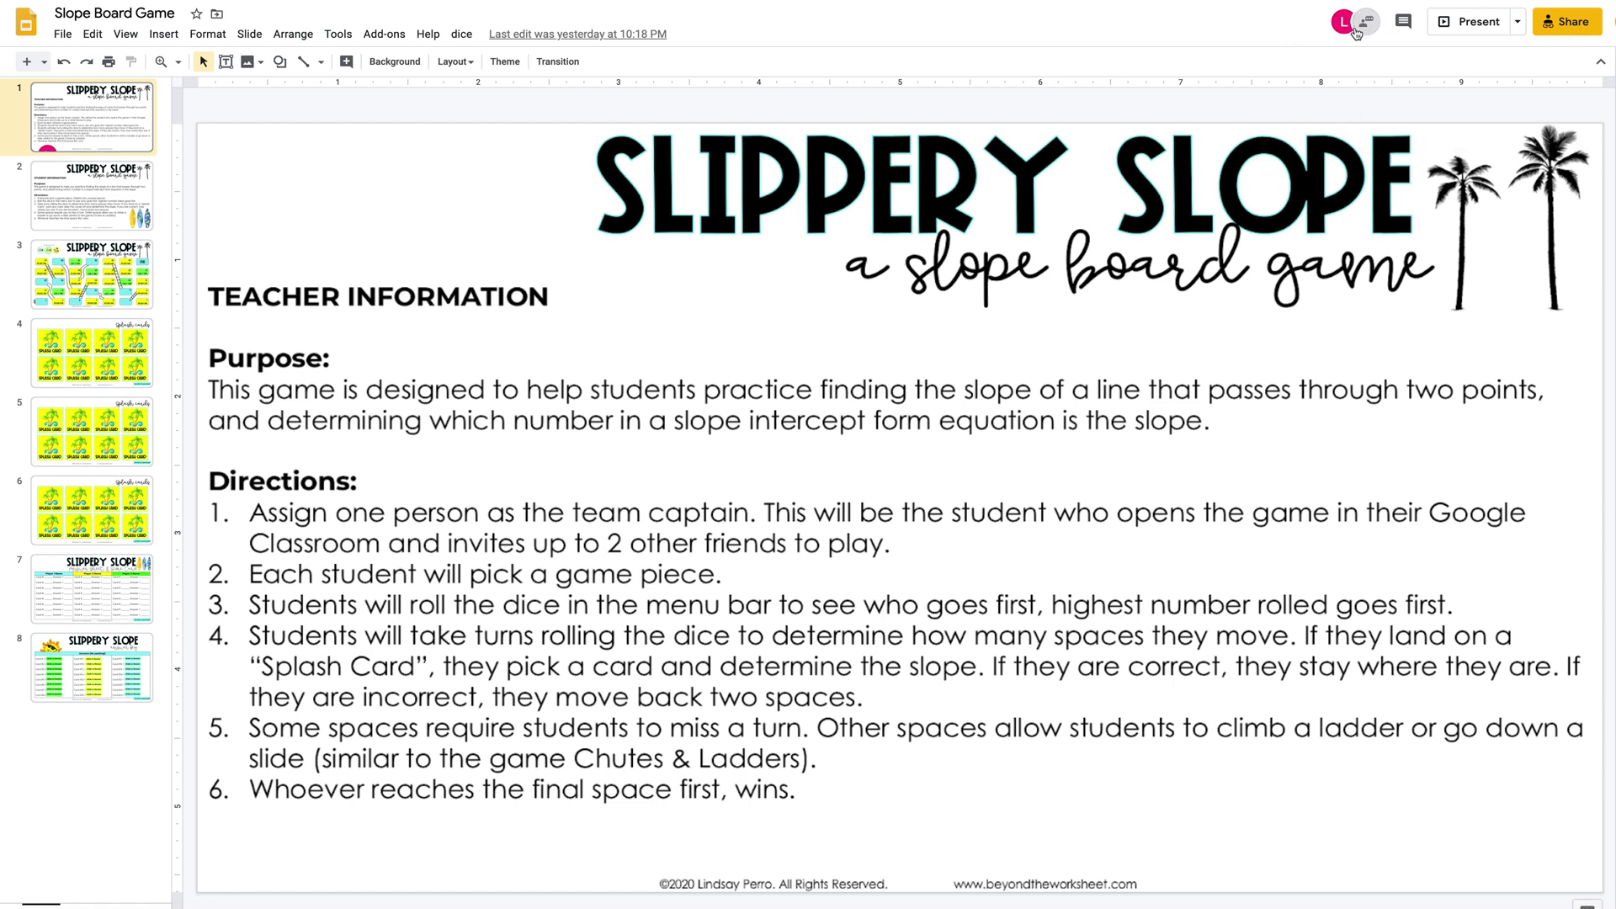
mouse_move(1343, 30)
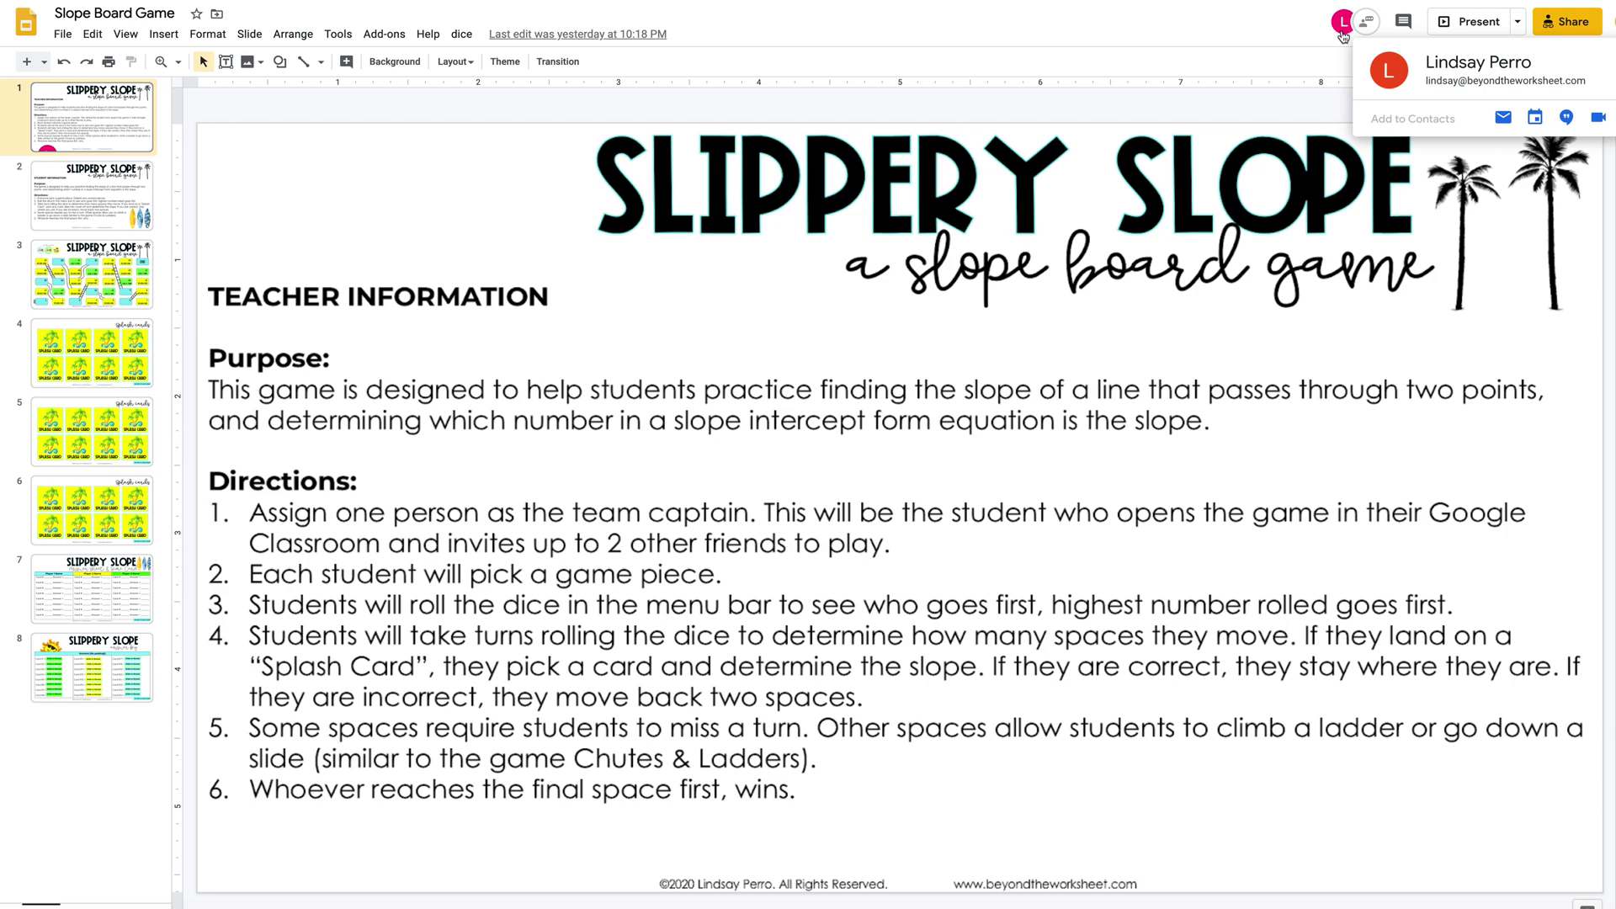
left_click(1368, 30)
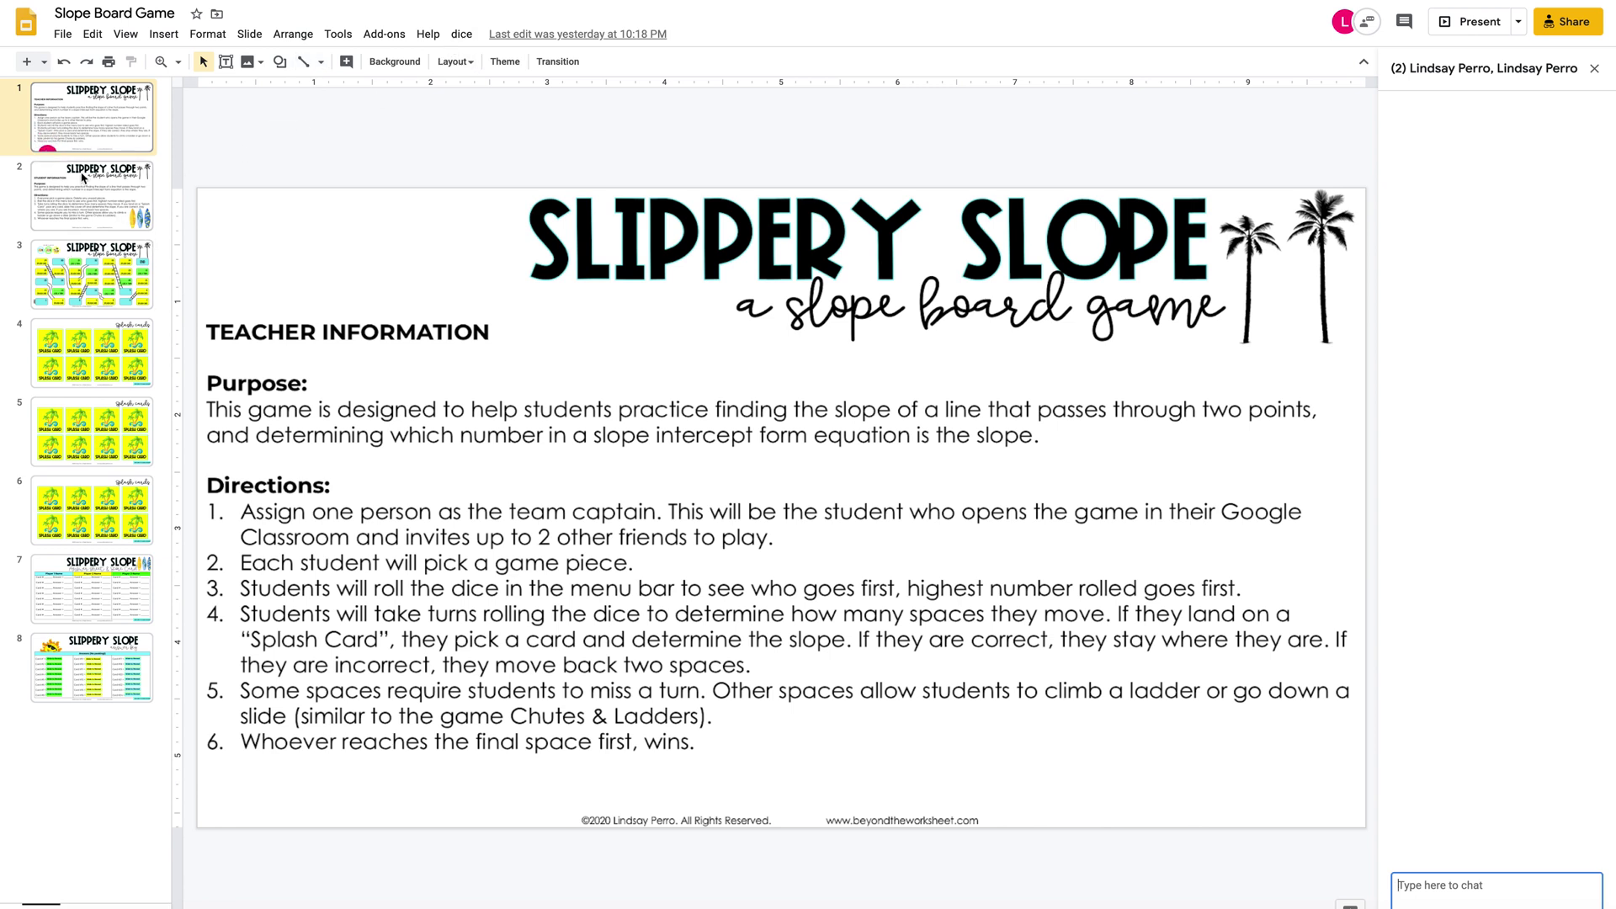
Roll the die for a 3 and post 'I rolled a 3' in the group chat.
left_click(462, 34)
left_click(481, 62)
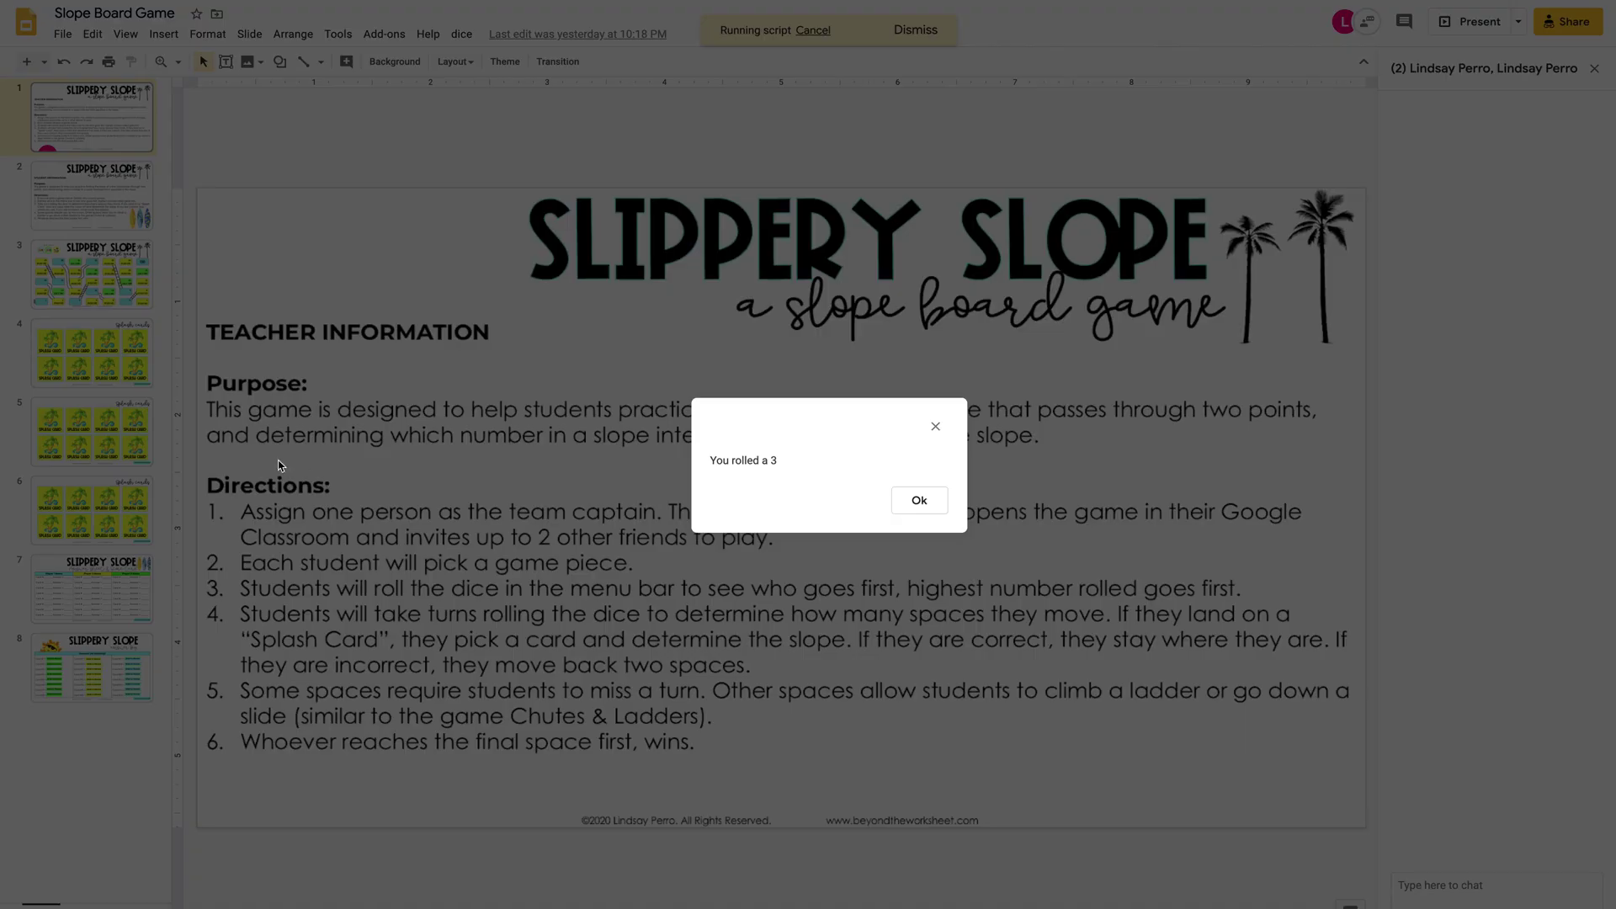
left_click(925, 501)
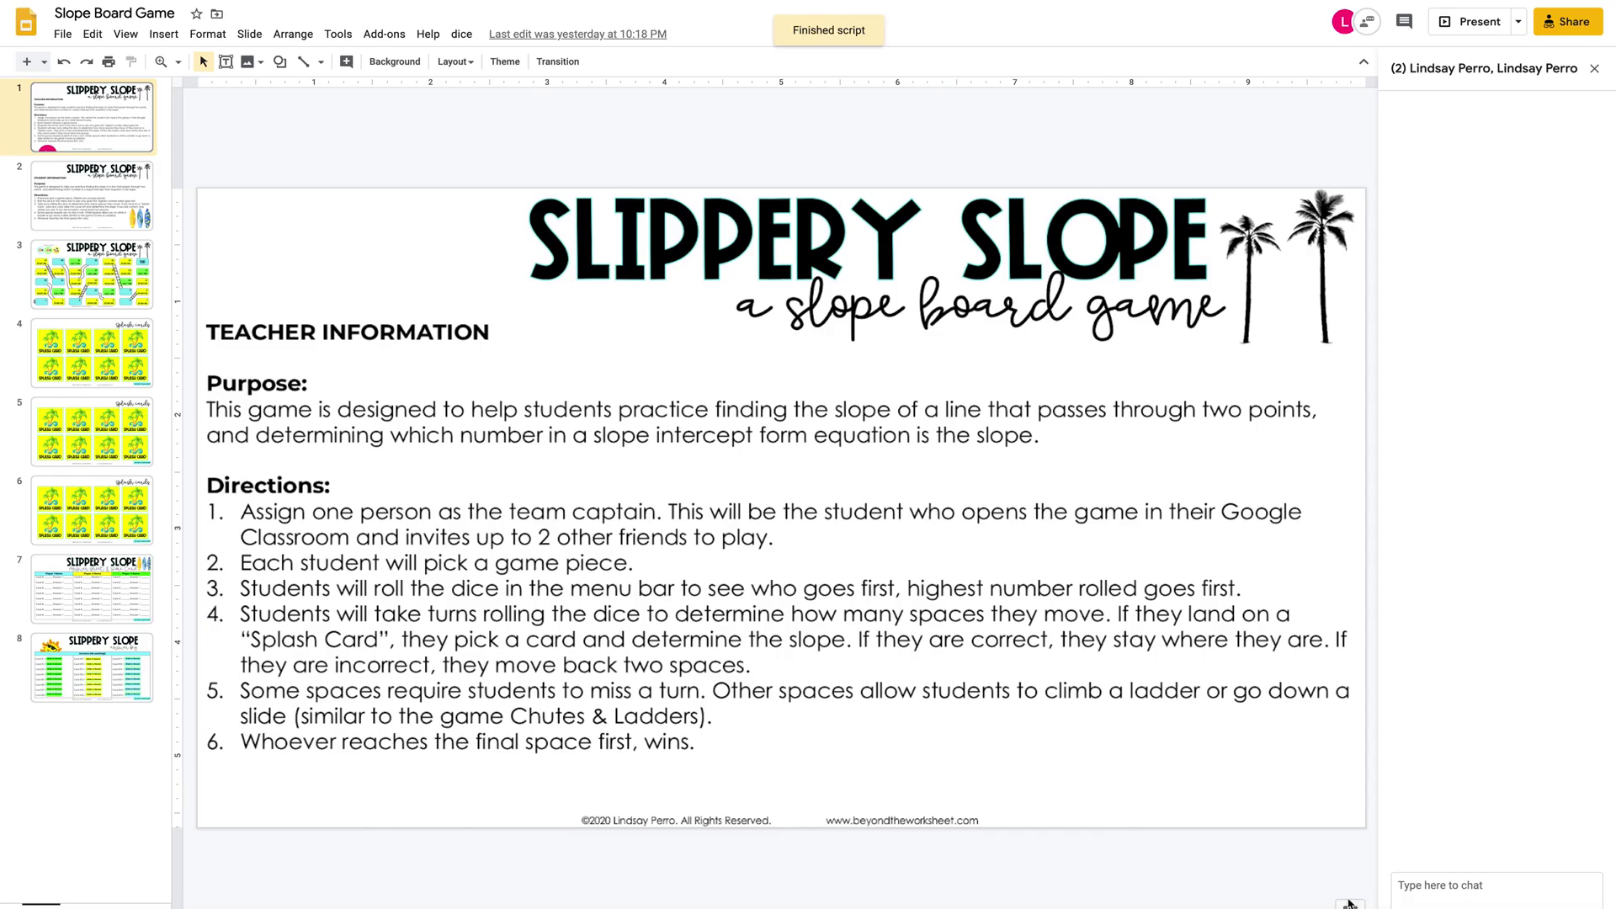
left_click(1423, 880)
type("I")
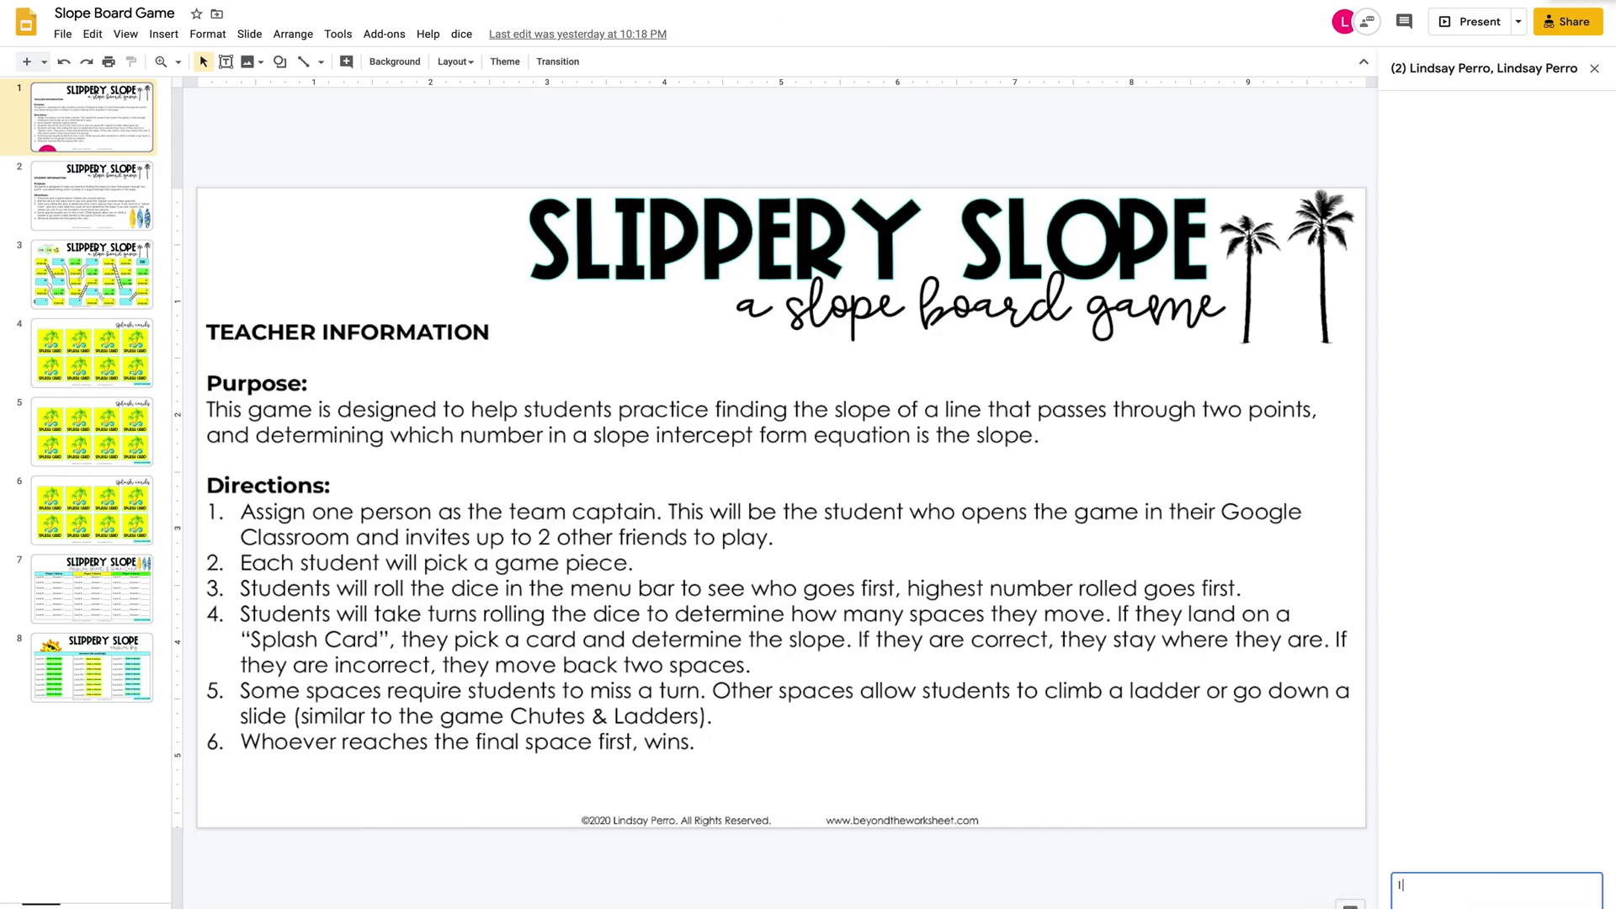
type(" rolled a 3")
key("Return")
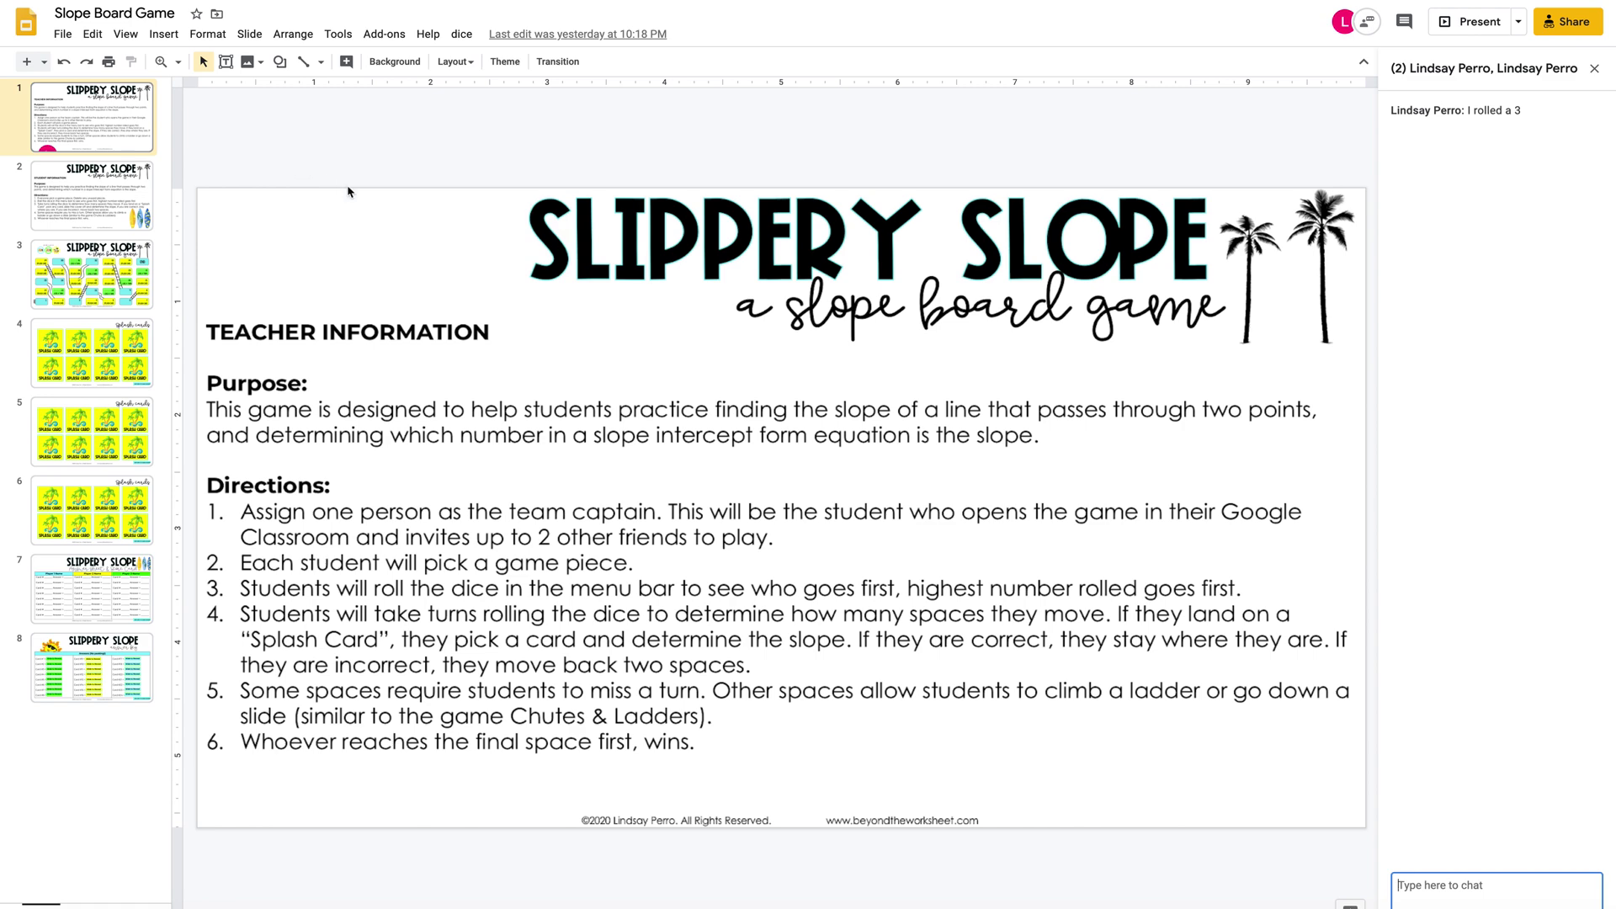
On the game board slide, place the yellow and cyan vans on square 1.
left_click(110, 283)
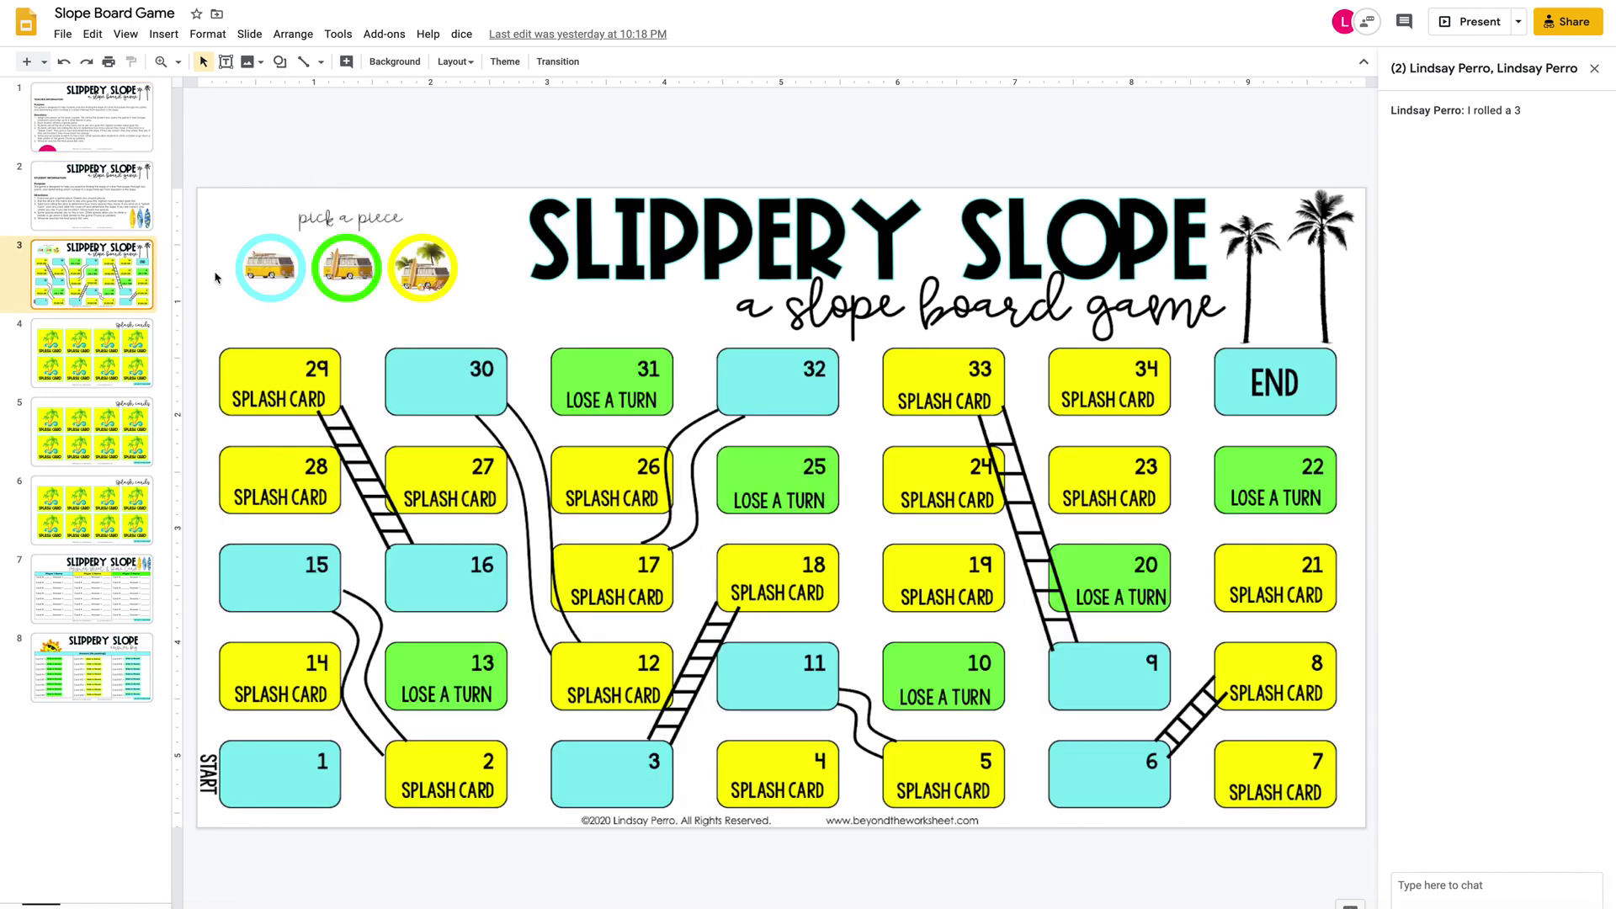
left_click(275, 266)
left_click_drag(245, 299, 244, 300)
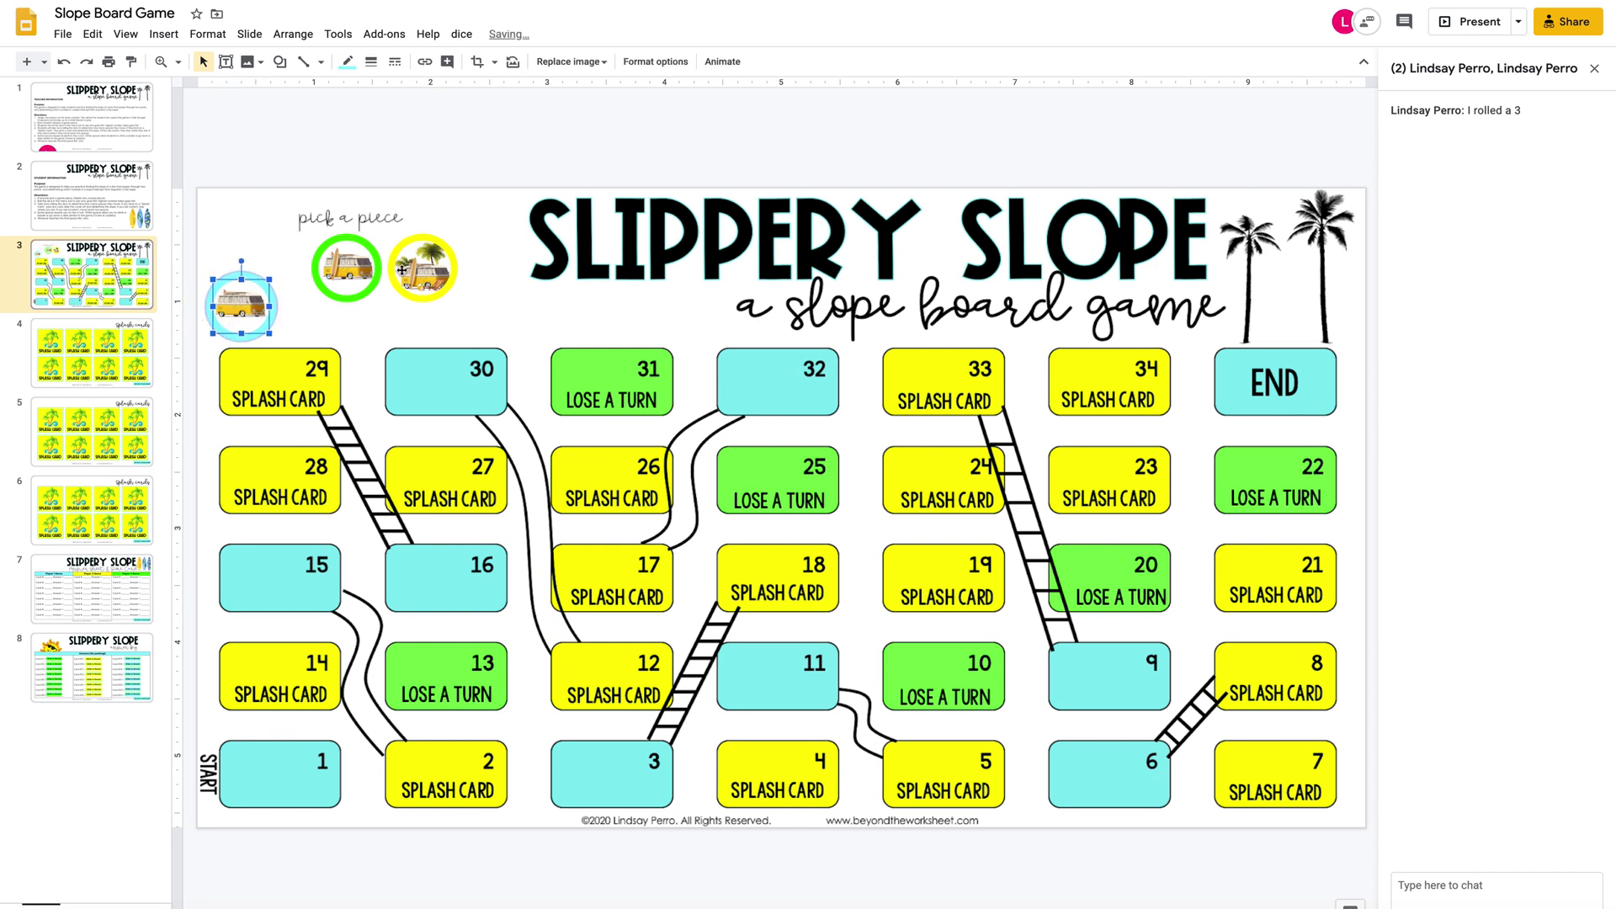
left_click_drag(422, 267, 317, 306)
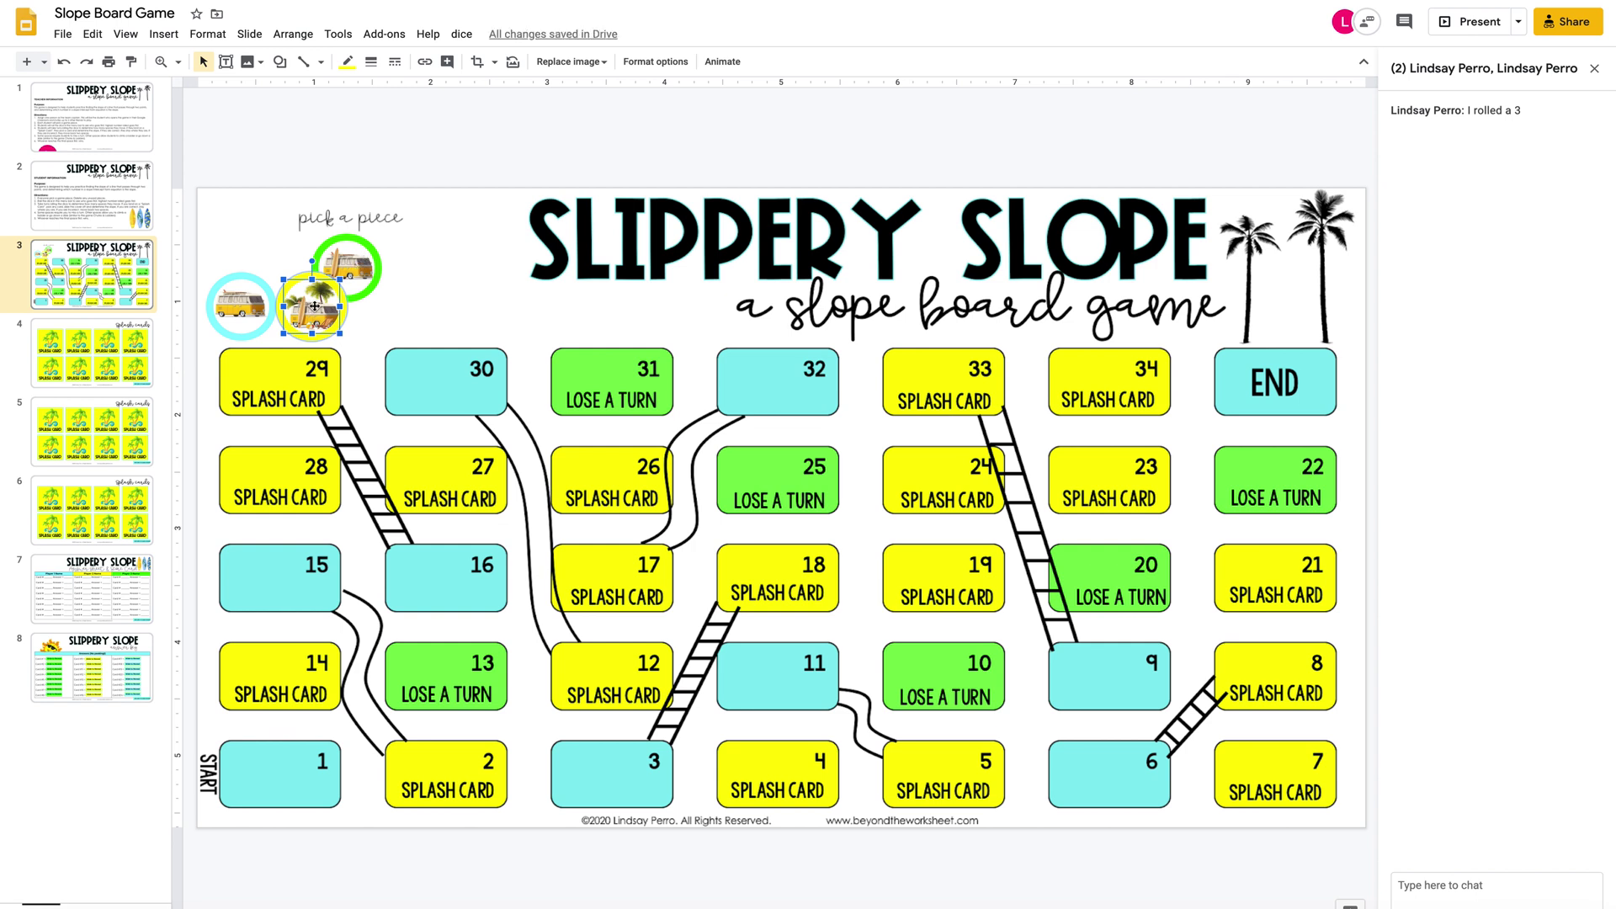
left_click_drag(313, 306, 216, 799)
left_click_drag(353, 248, 225, 736)
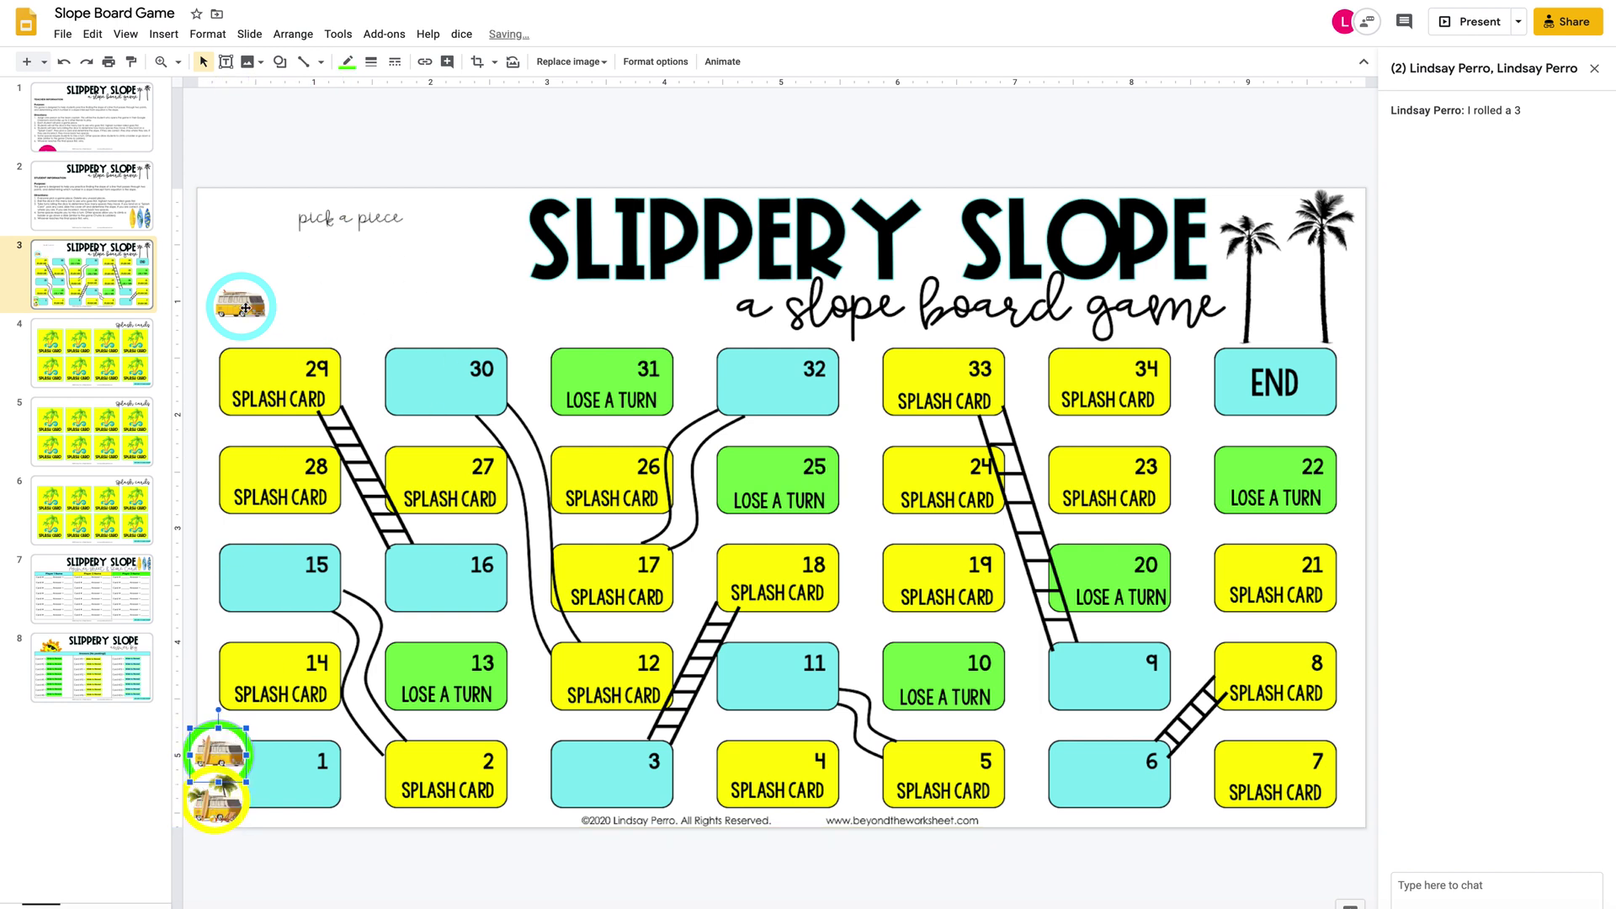
left_click_drag(221, 749, 345, 271)
left_click_drag(255, 308, 232, 755)
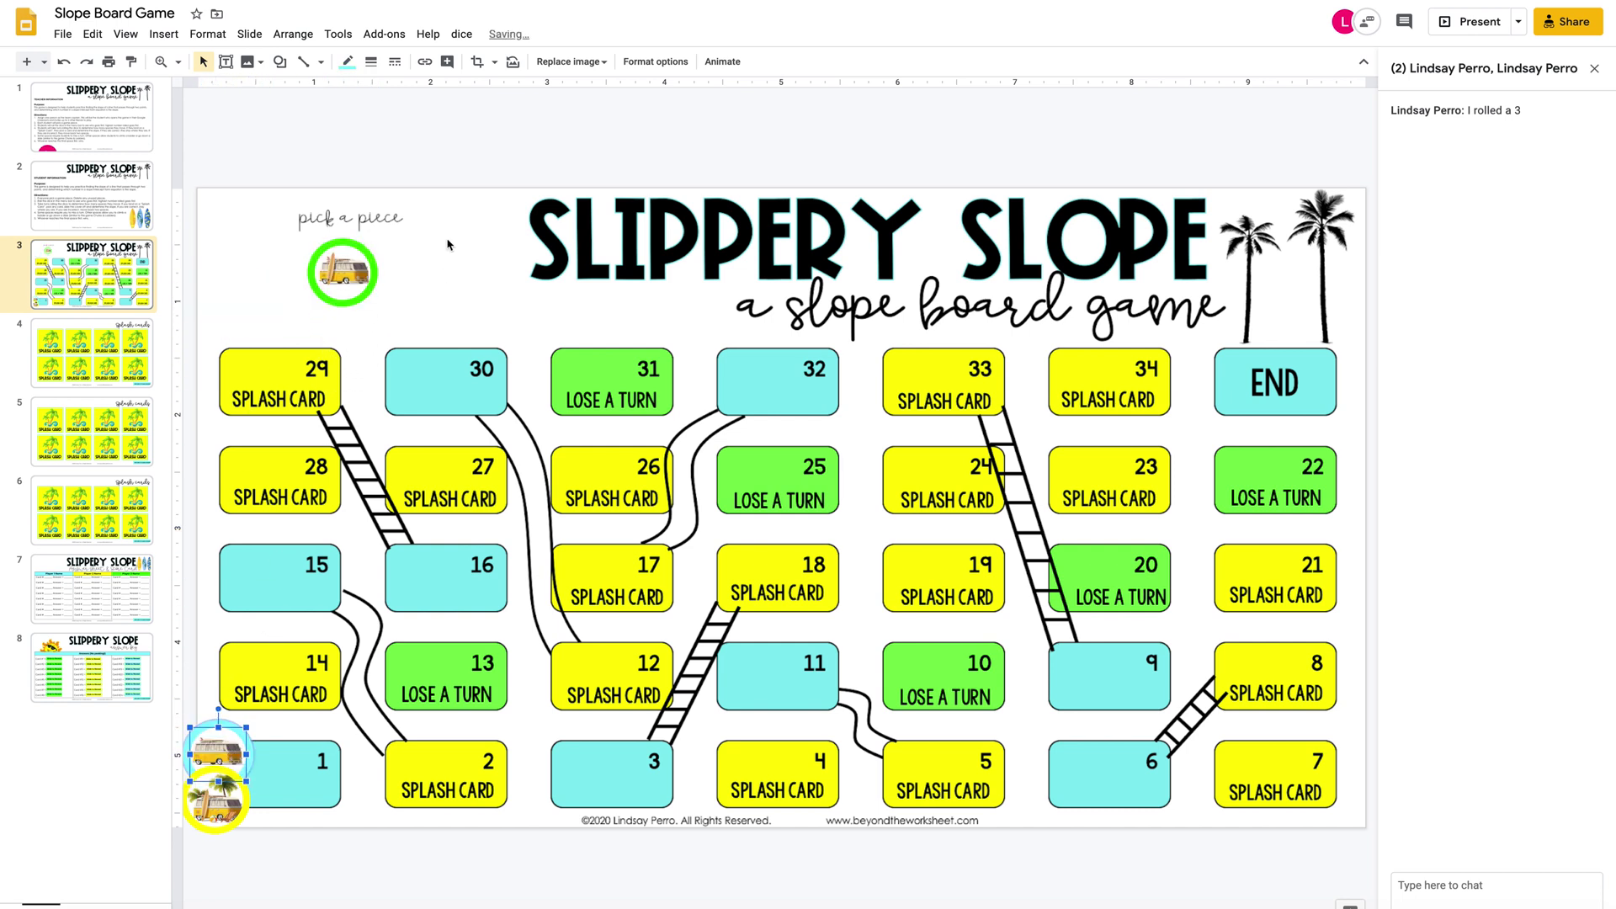
Roll a 2 with the dice add-on and advance the cyan van to square 2.
left_click(461, 37)
left_click(481, 62)
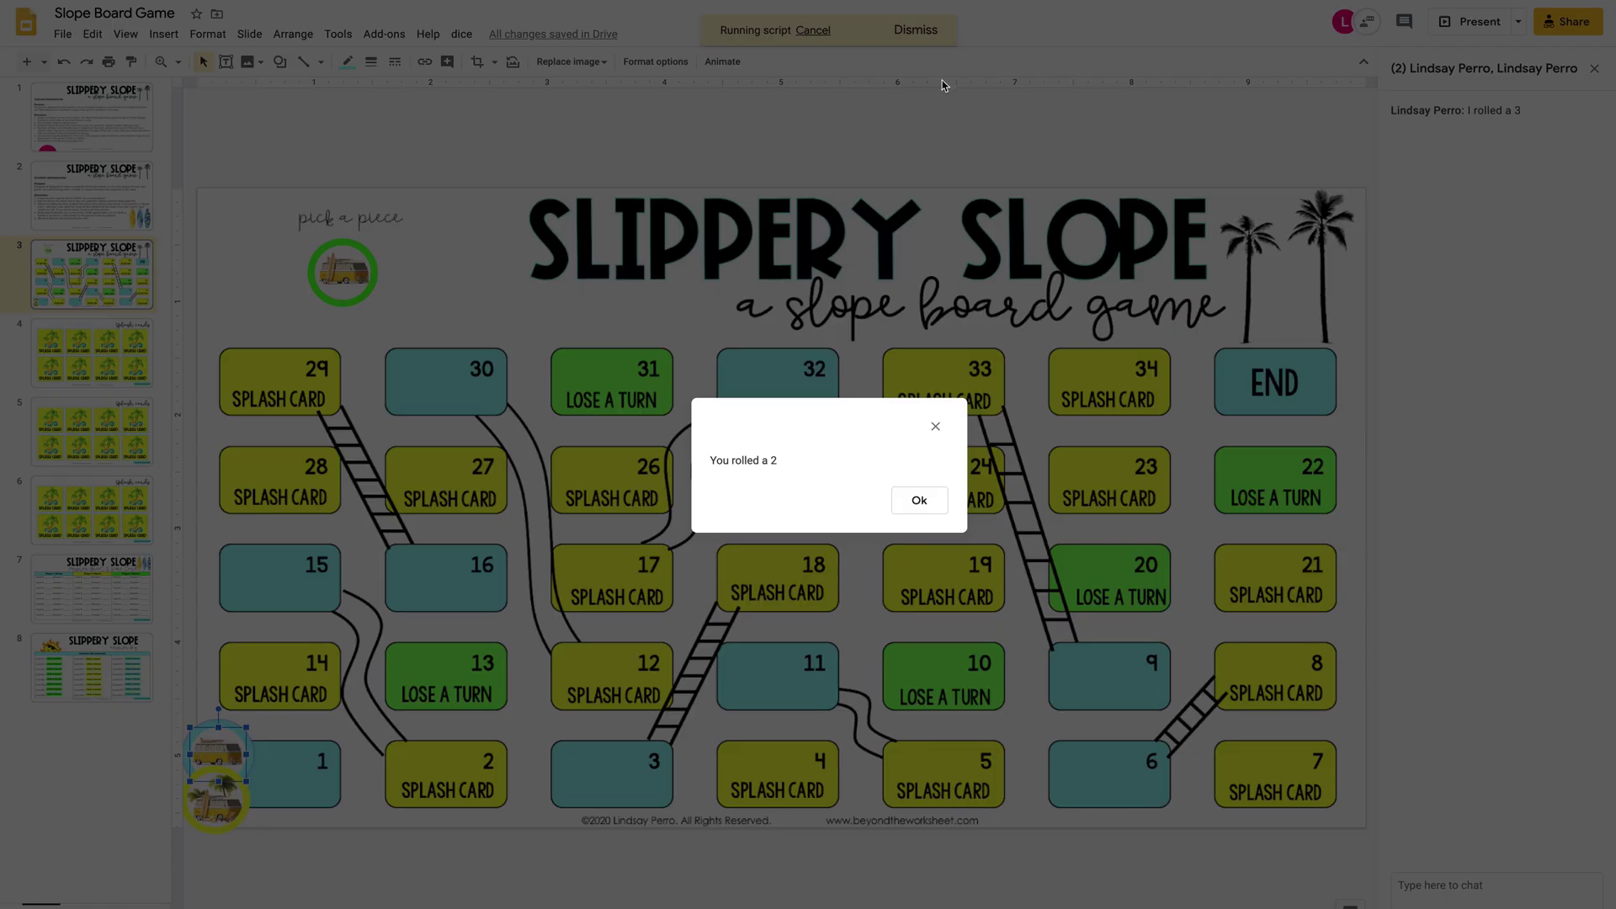
left_click(935, 426)
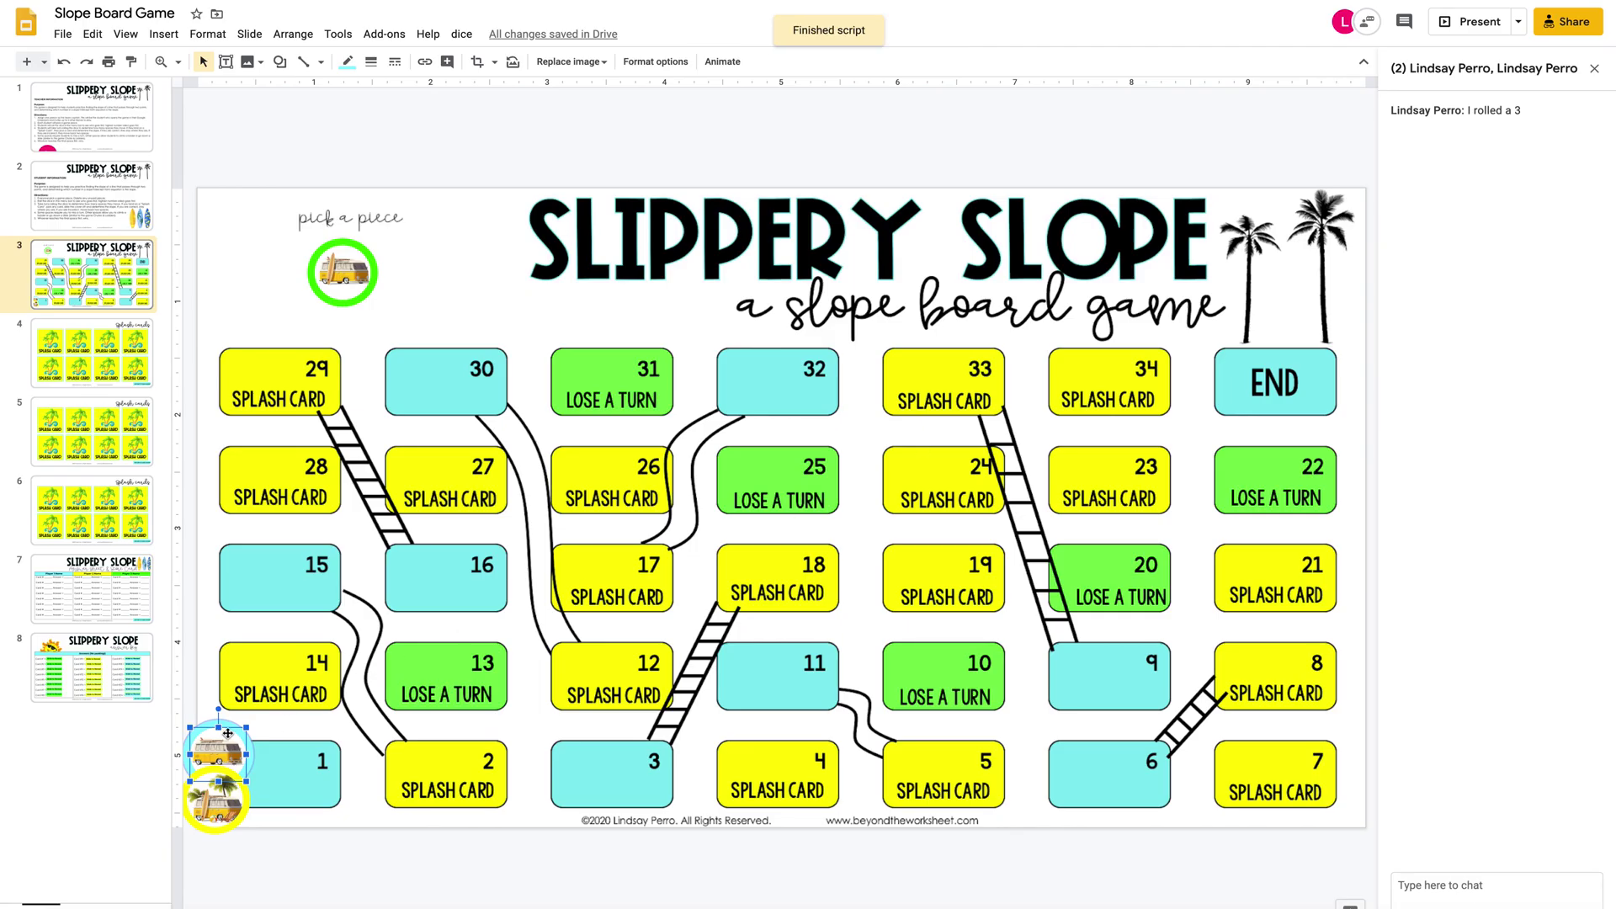
left_click_drag(233, 747, 456, 774)
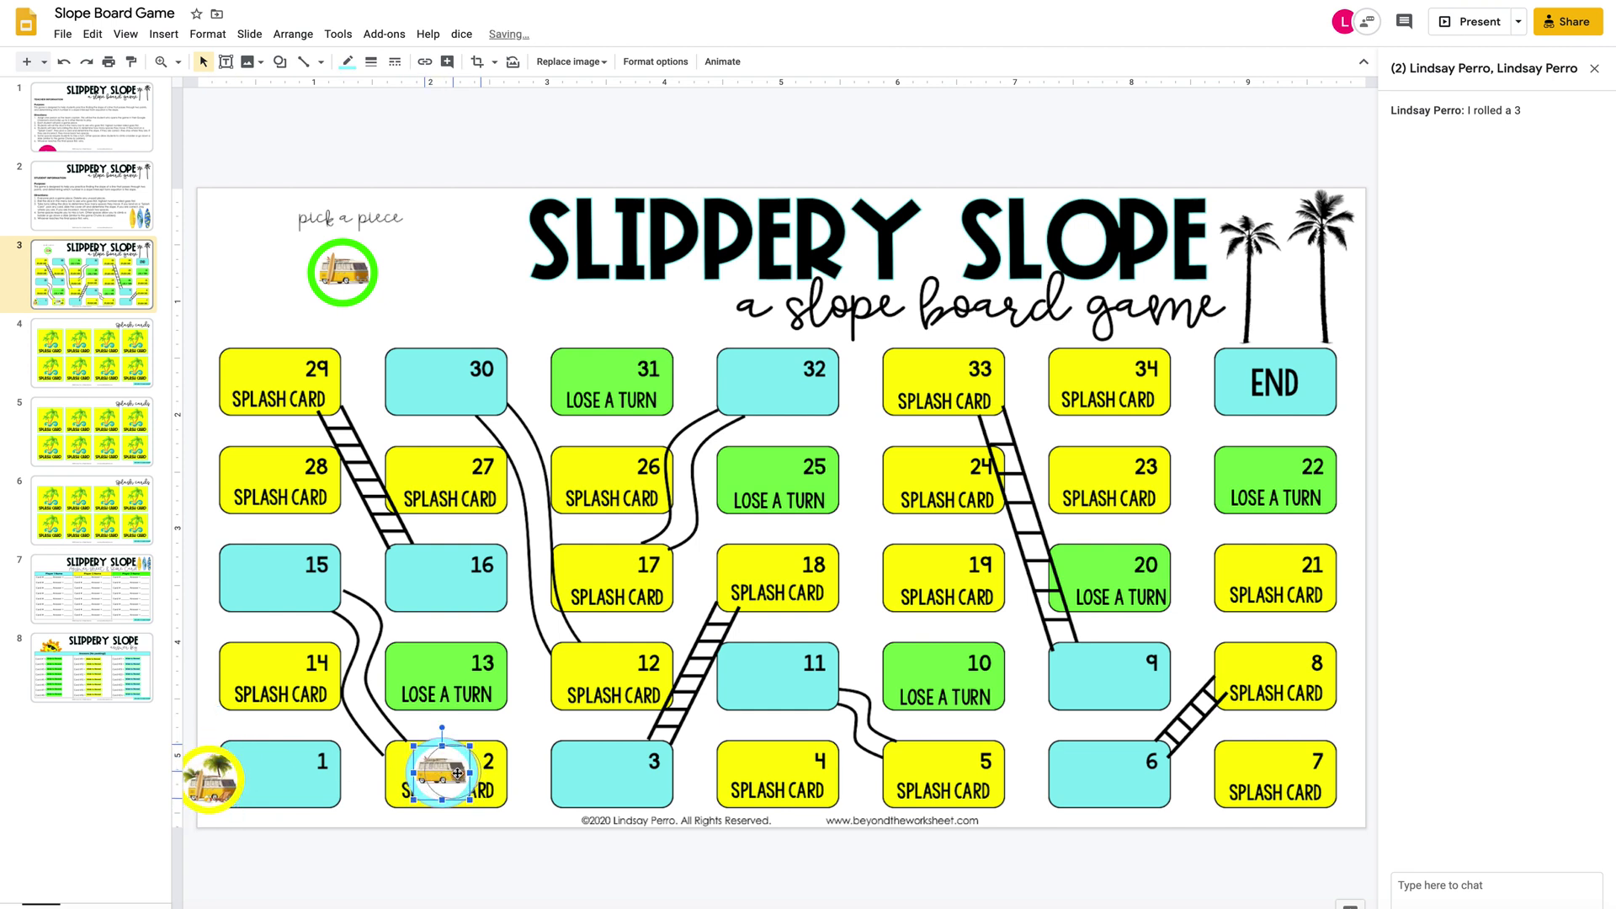
Uncover splash card 2's question and replace the Player 1 header with the player's name.
left_click(92, 356)
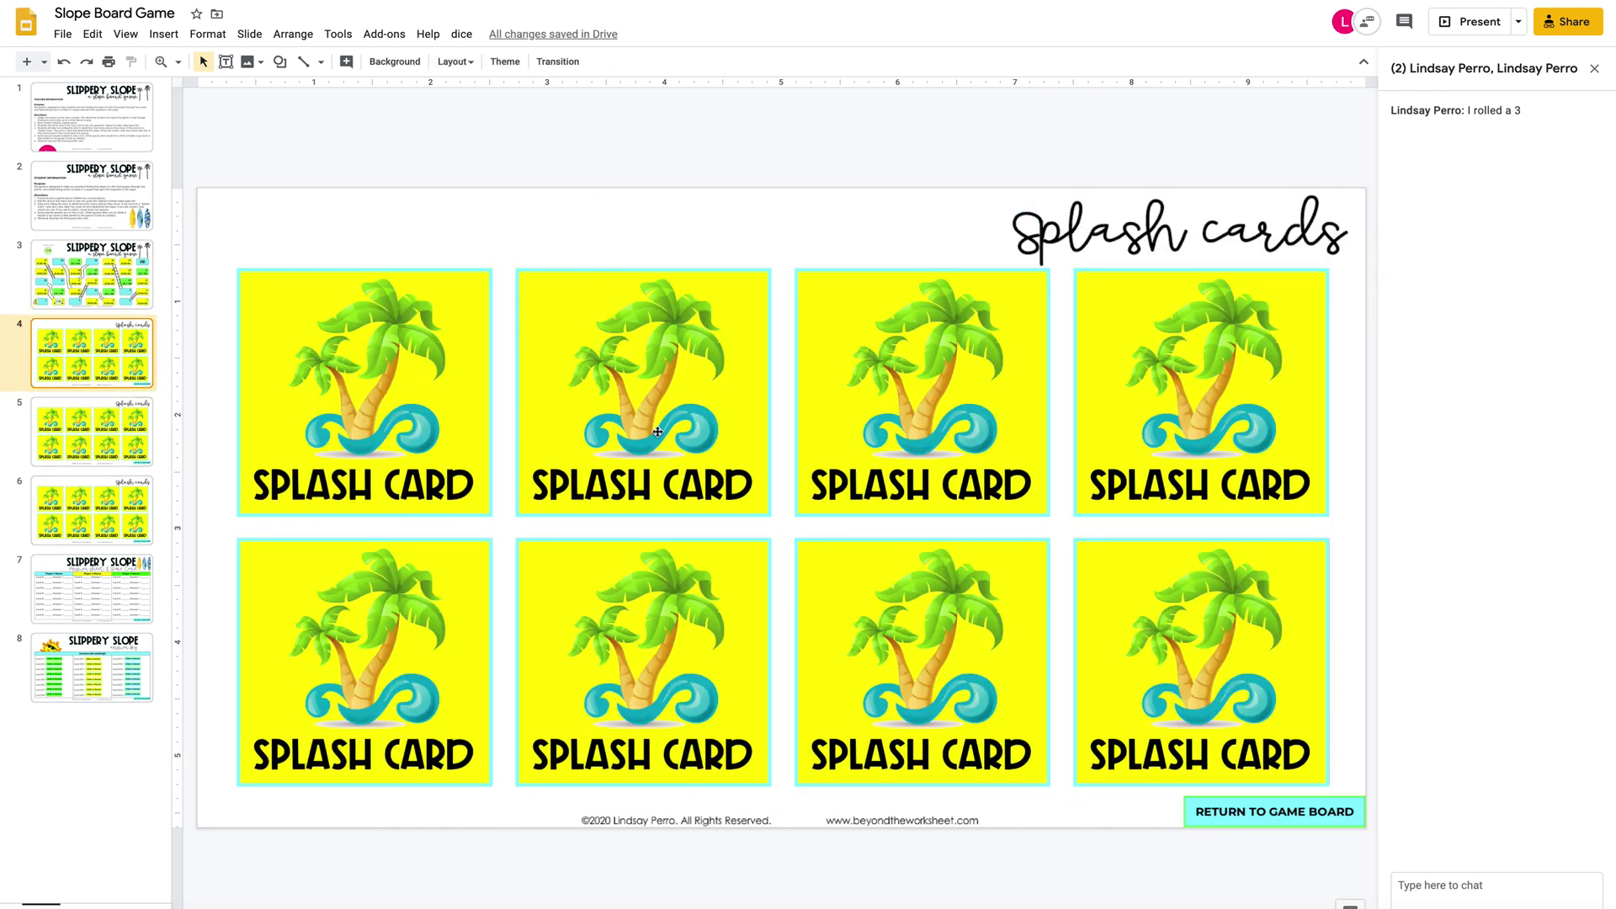
left_click_drag(657, 434, 668, 160)
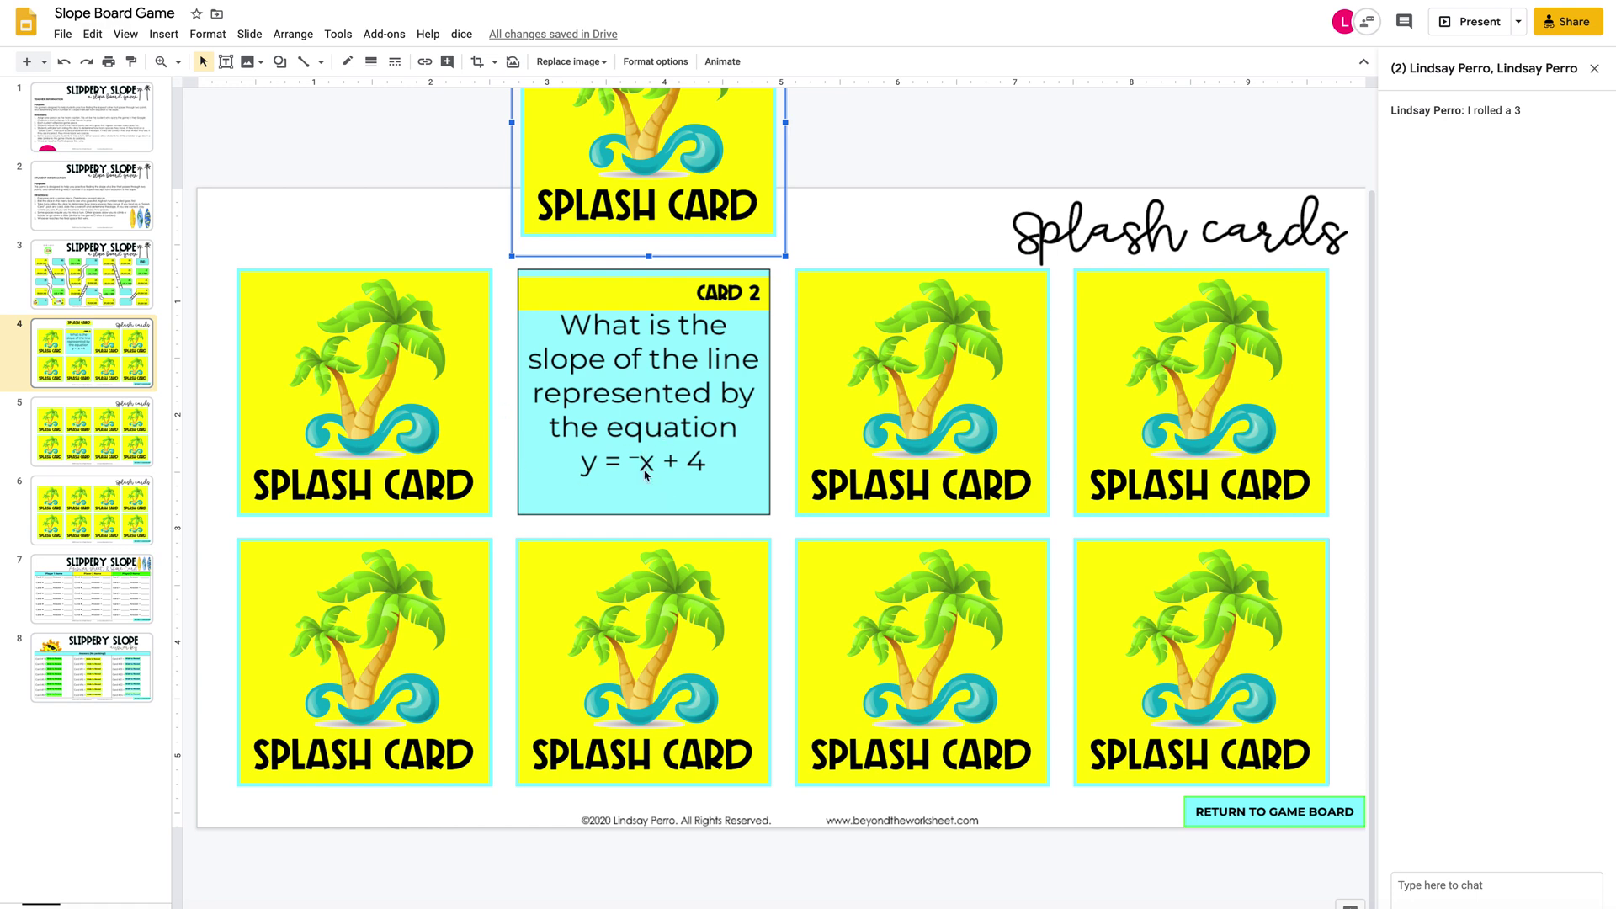
left_click(96, 598)
left_click_drag(322, 358, 487, 354)
type("Lindsay P")
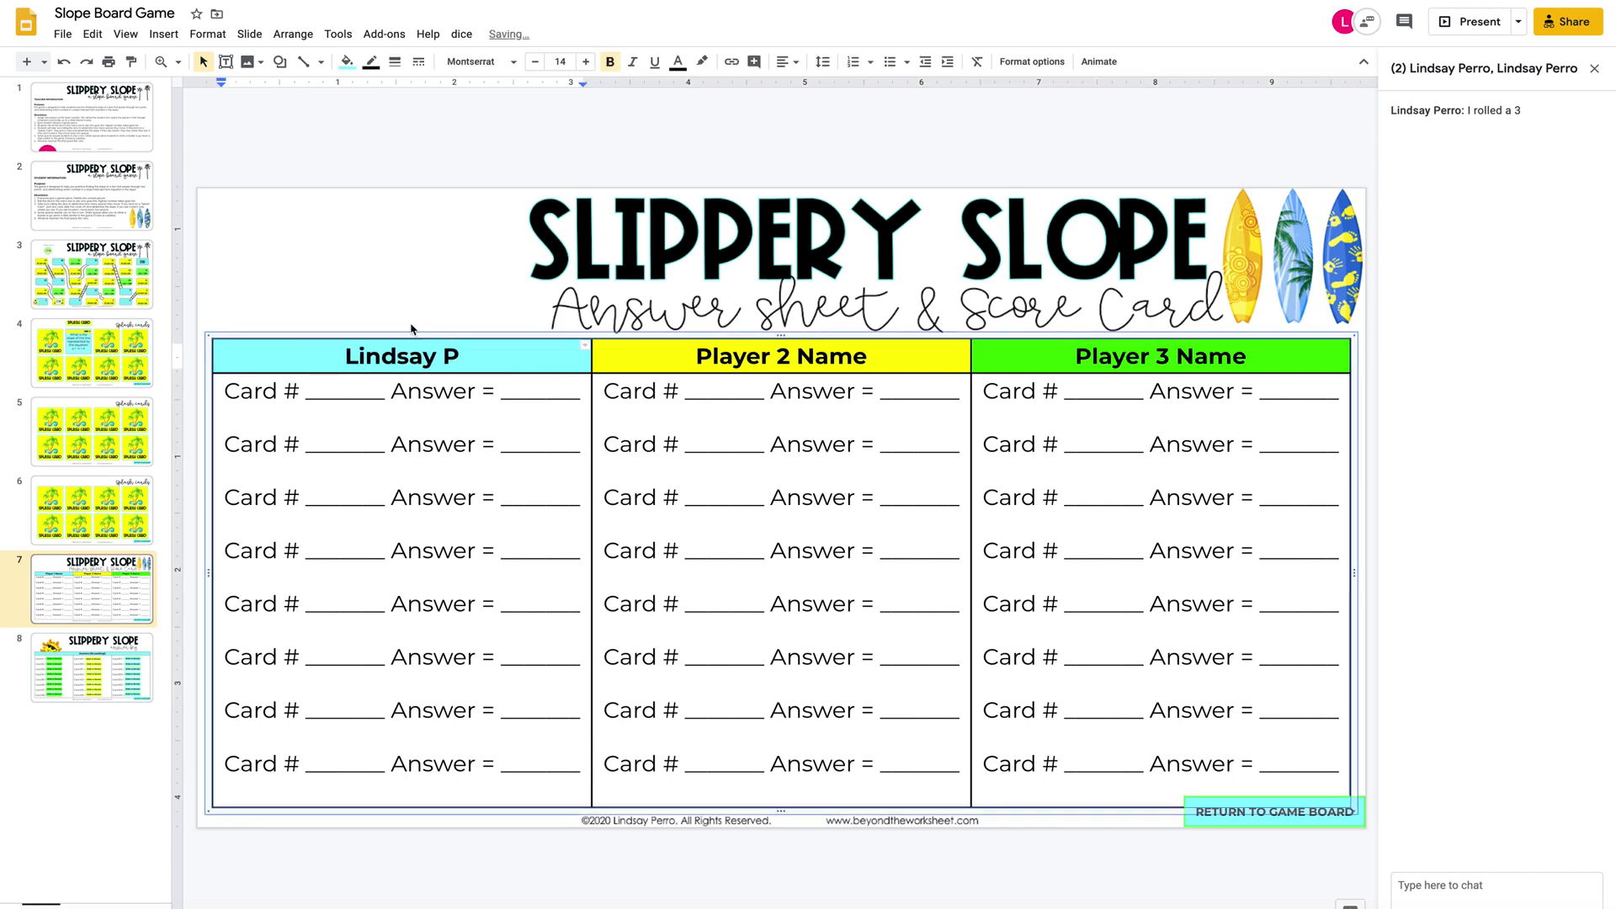
Fill the first answer-sheet row with Card # 2 and Answer = -1, then view the answer key.
left_click_drag(306, 392, 377, 389)
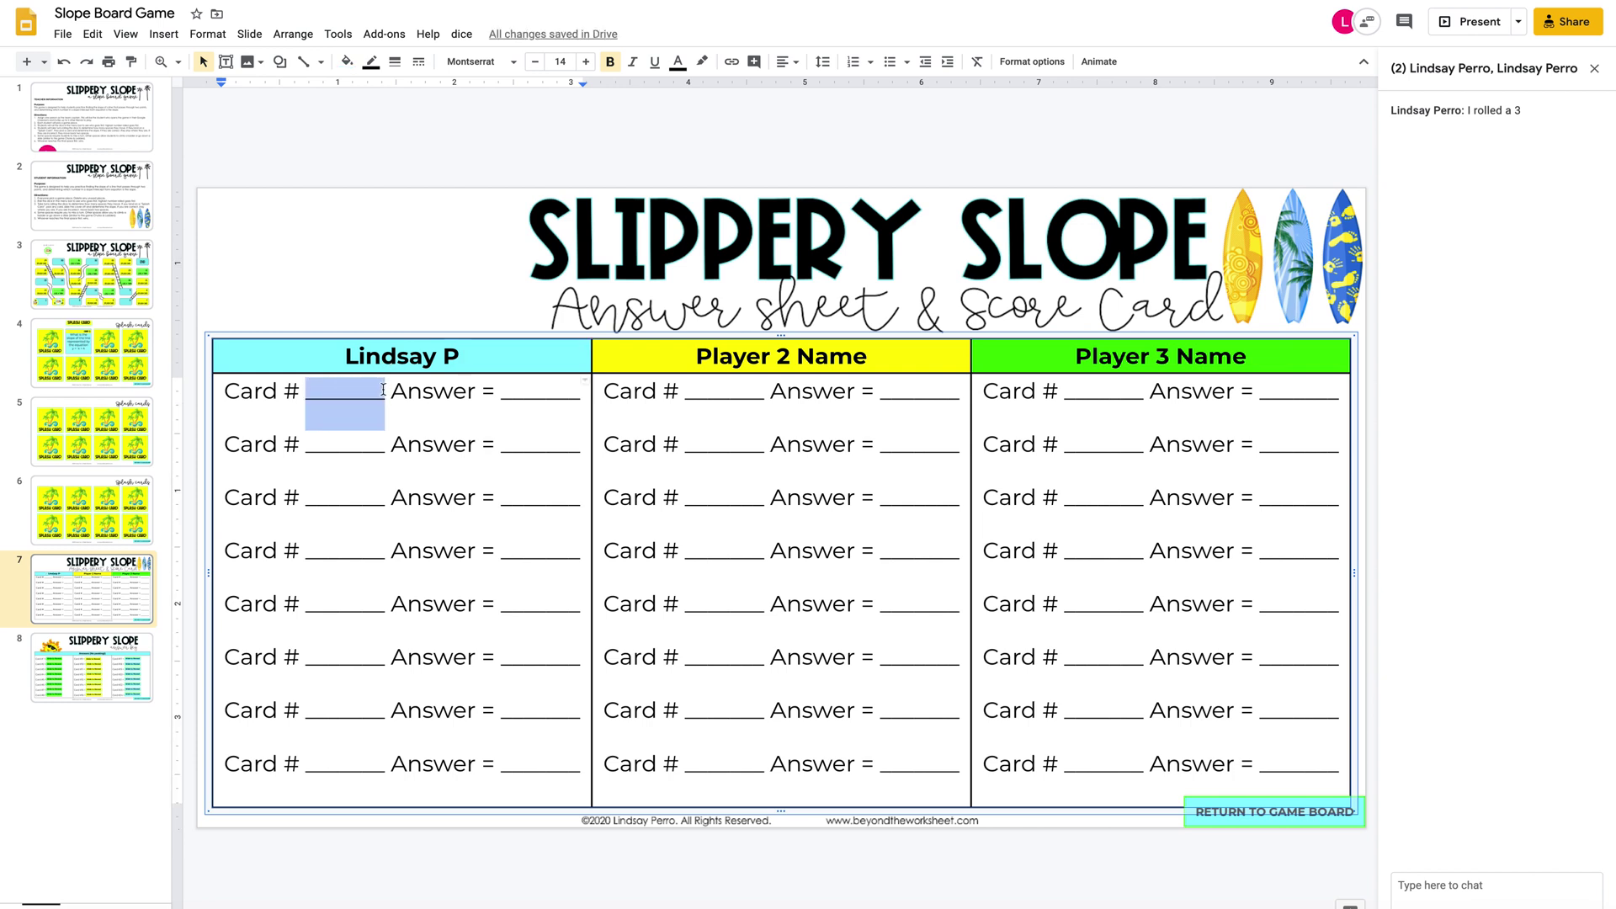
type("2")
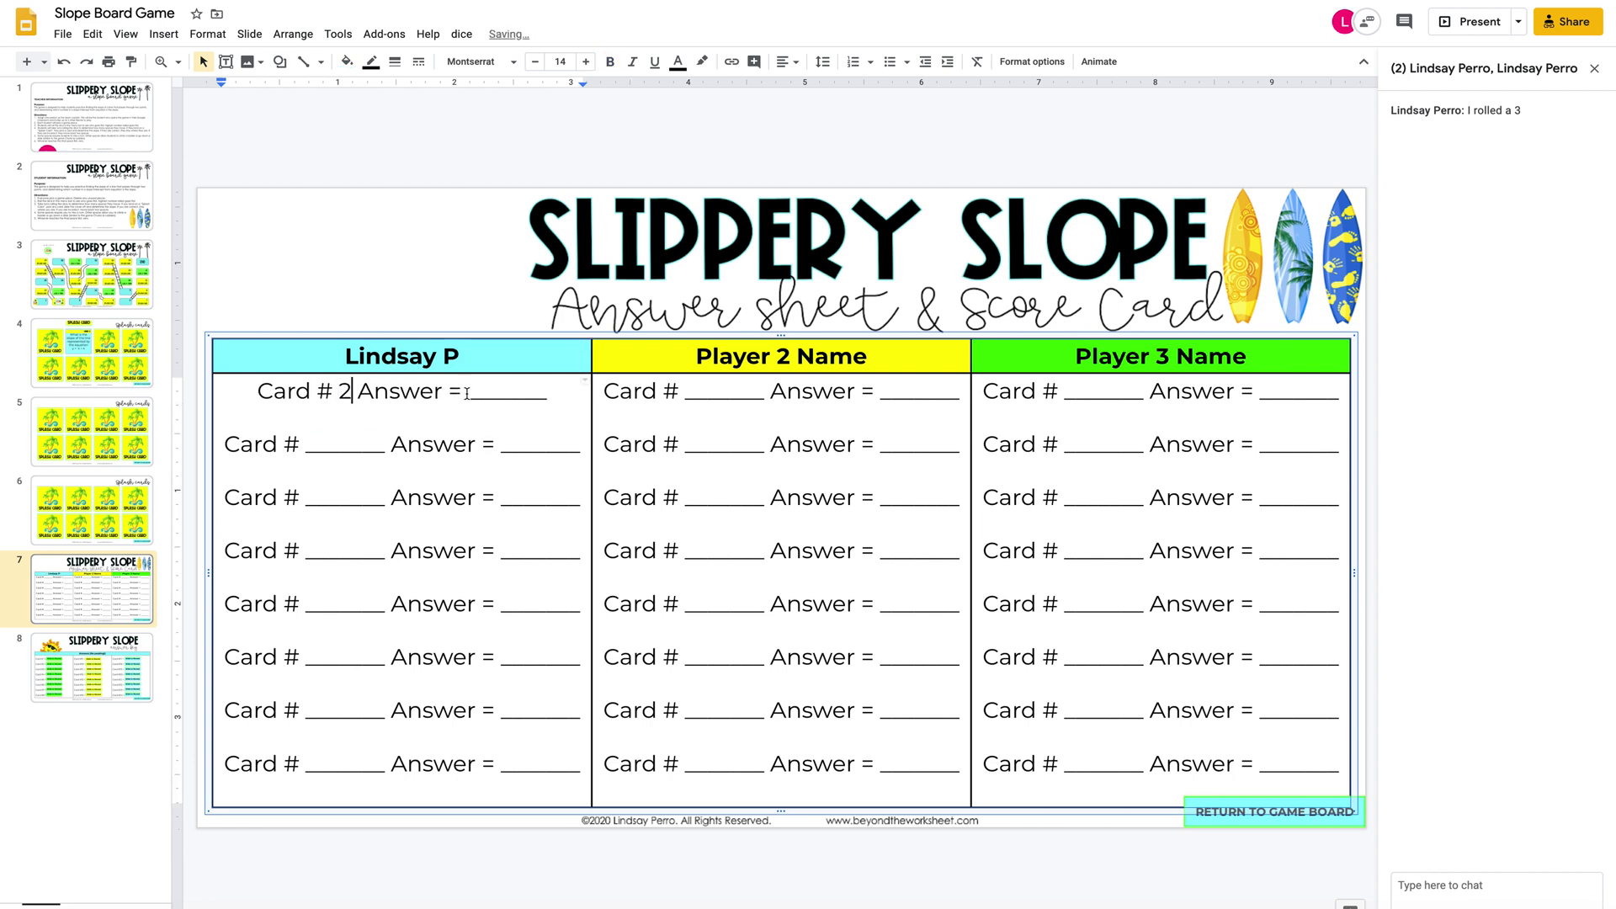
left_click_drag(466, 392, 547, 392)
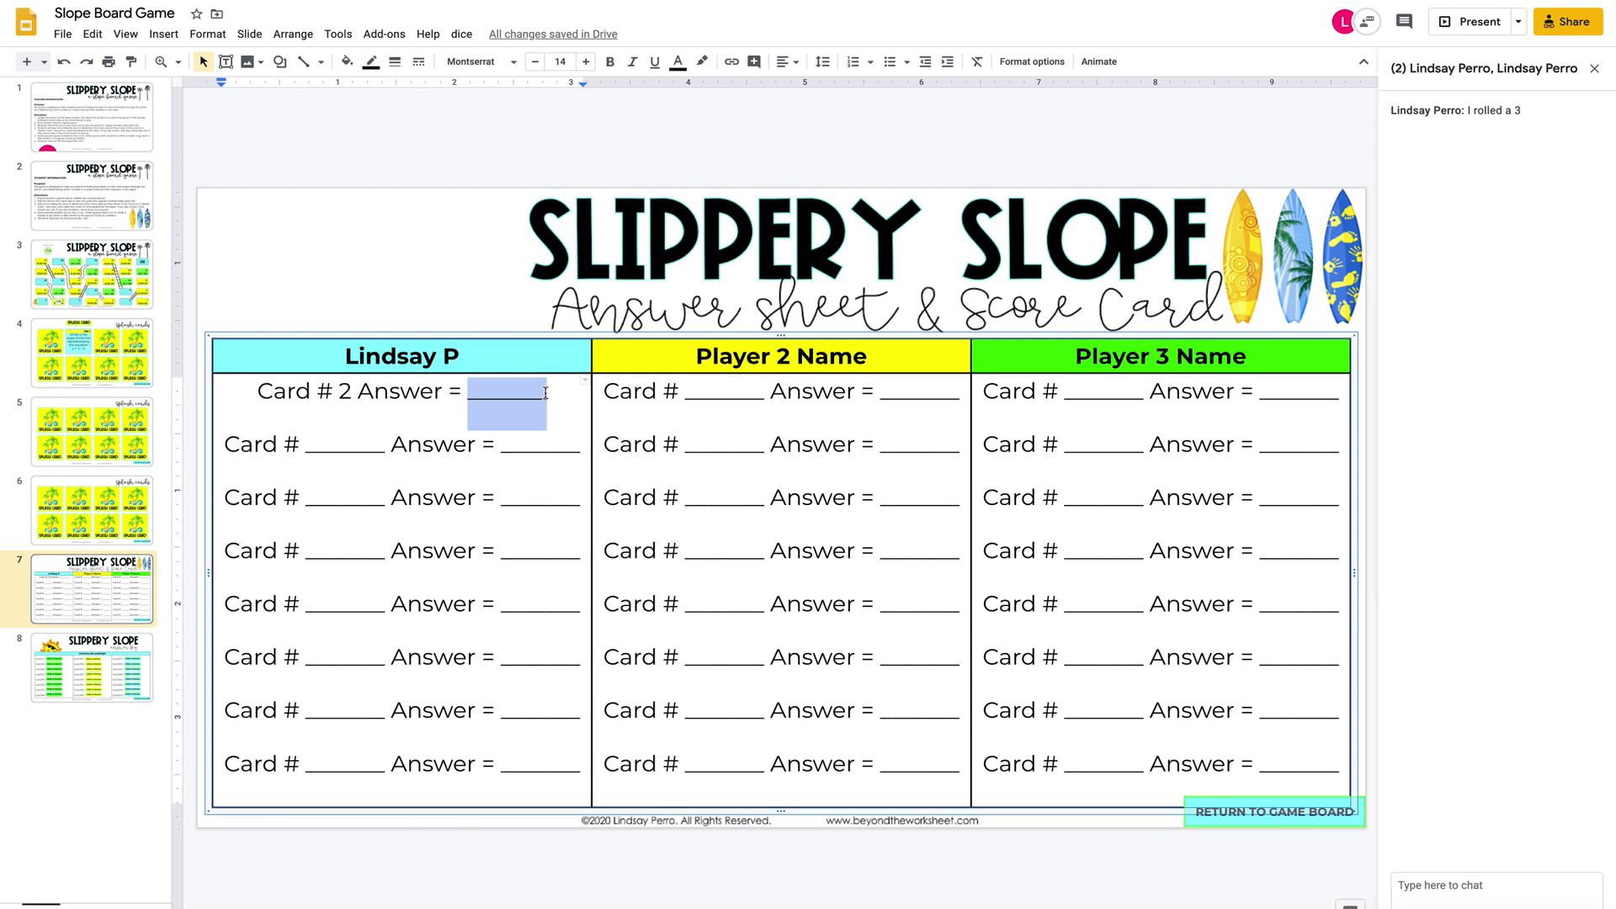
type("-1")
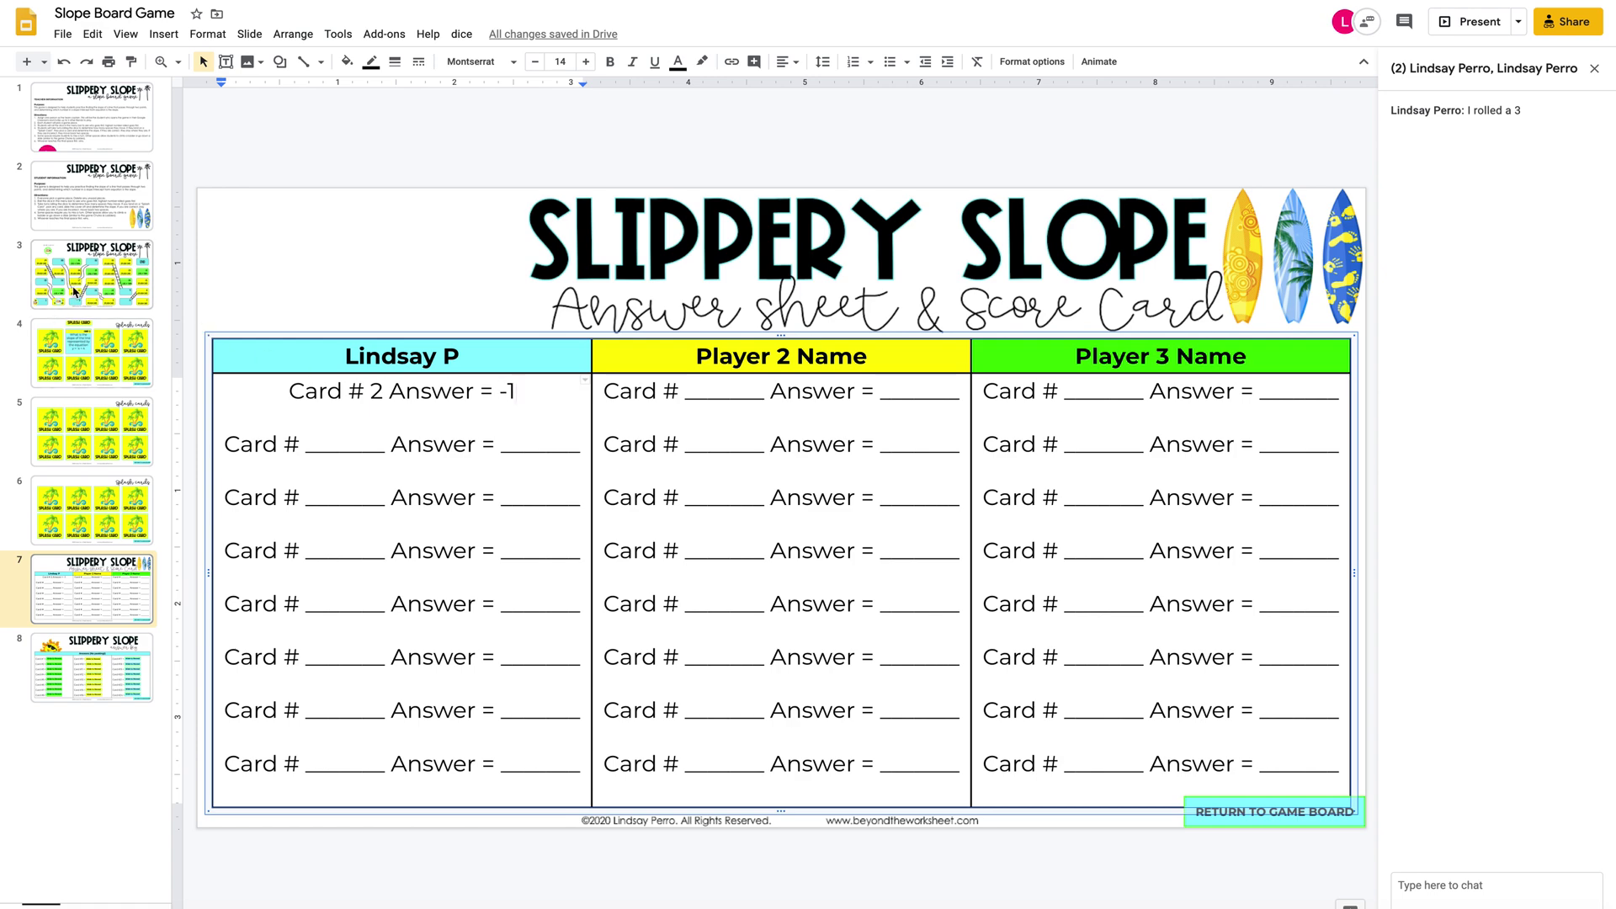
left_click(74, 291)
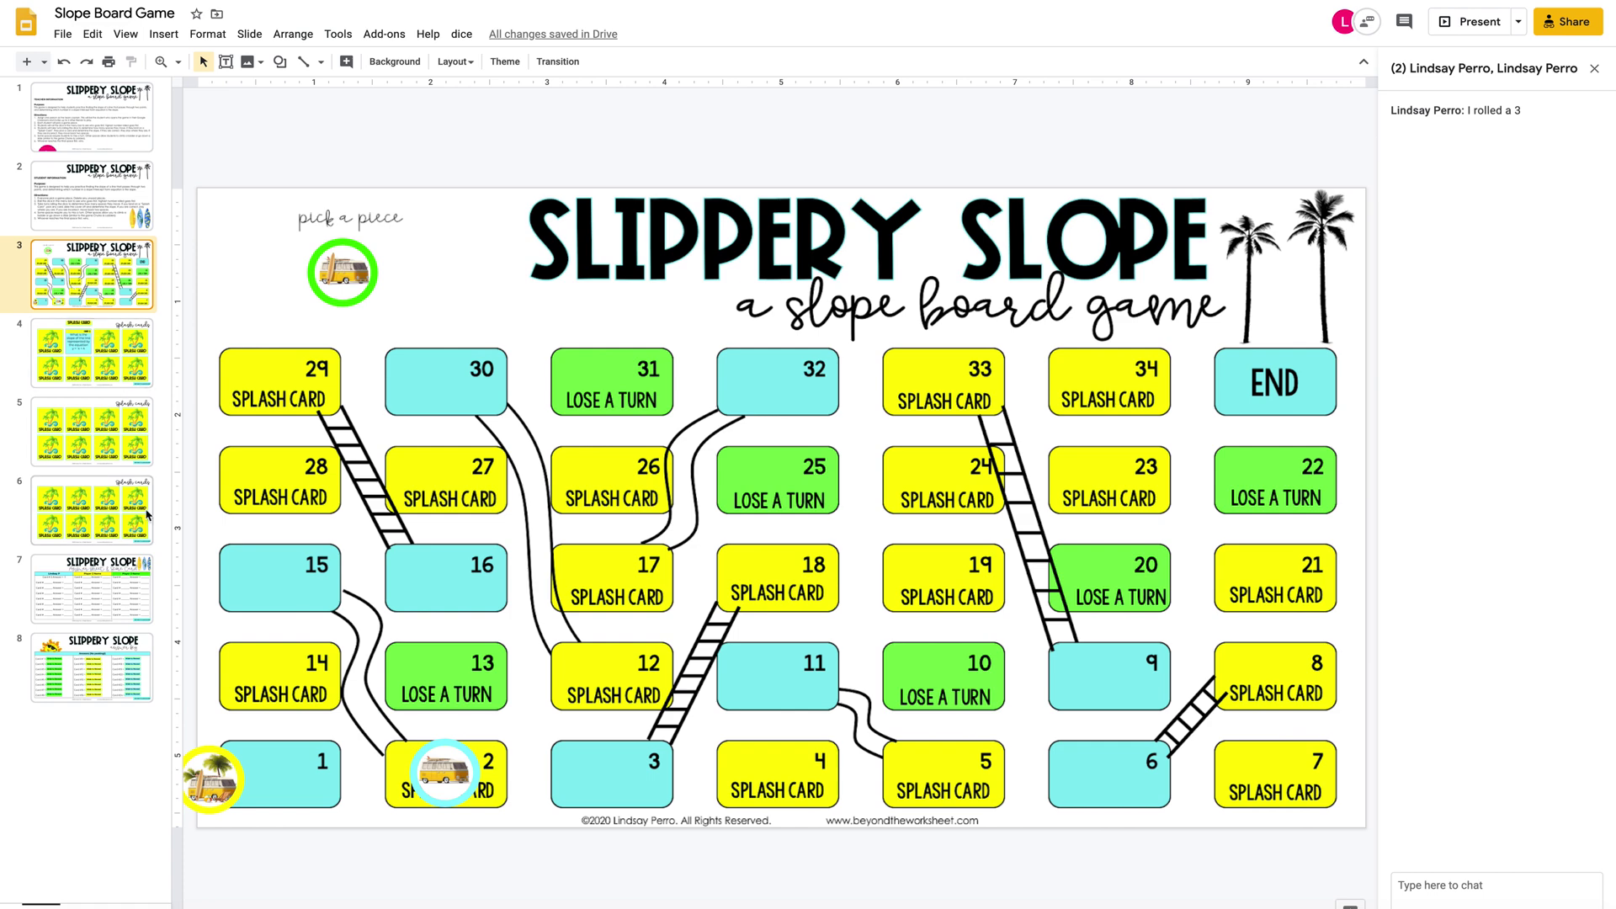
left_click(88, 666)
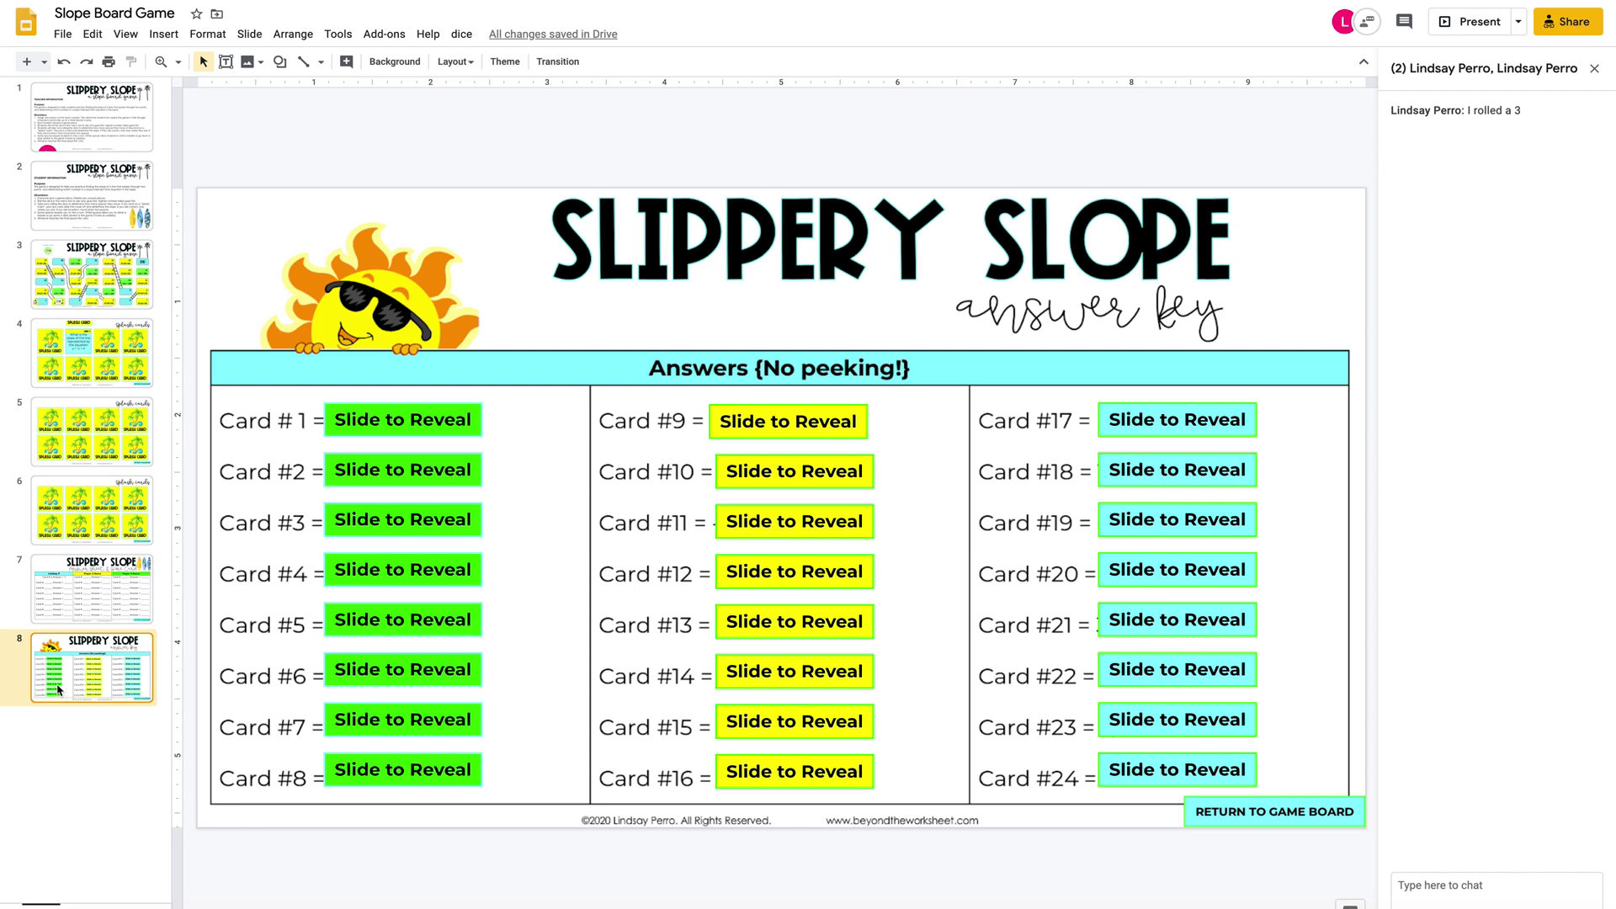
Slide the reveal covers aside to check card 2's answer, then cover it again.
left_click(353, 418)
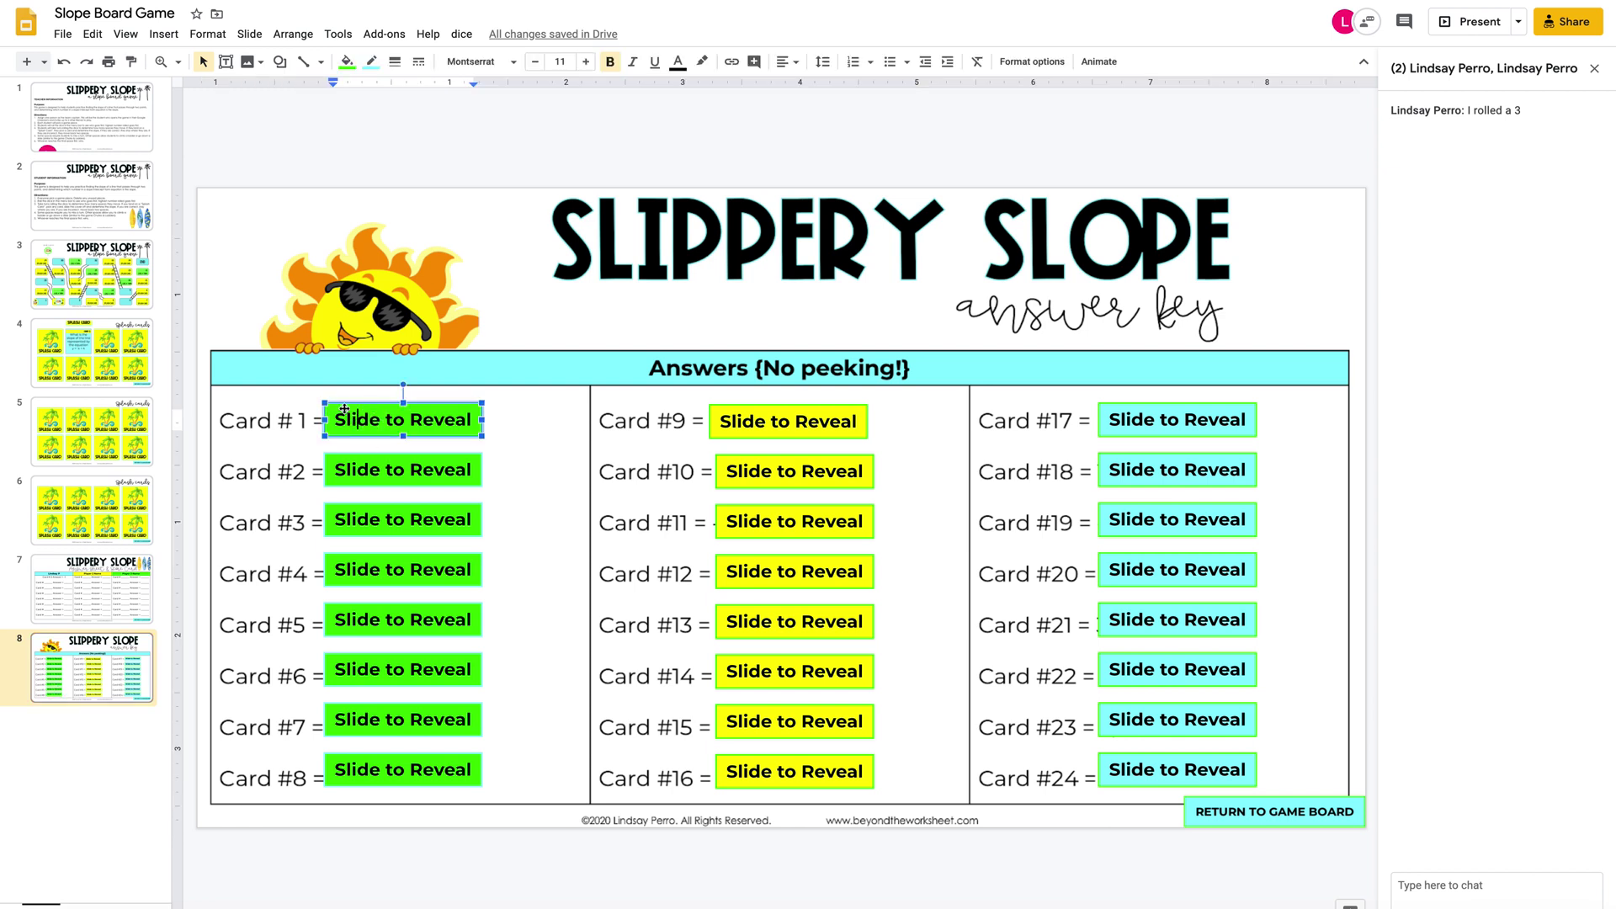
mouse_move(347, 404)
left_mouse_down()
mouse_move(534, 407)
mouse_move(354, 412)
left_mouse_up()
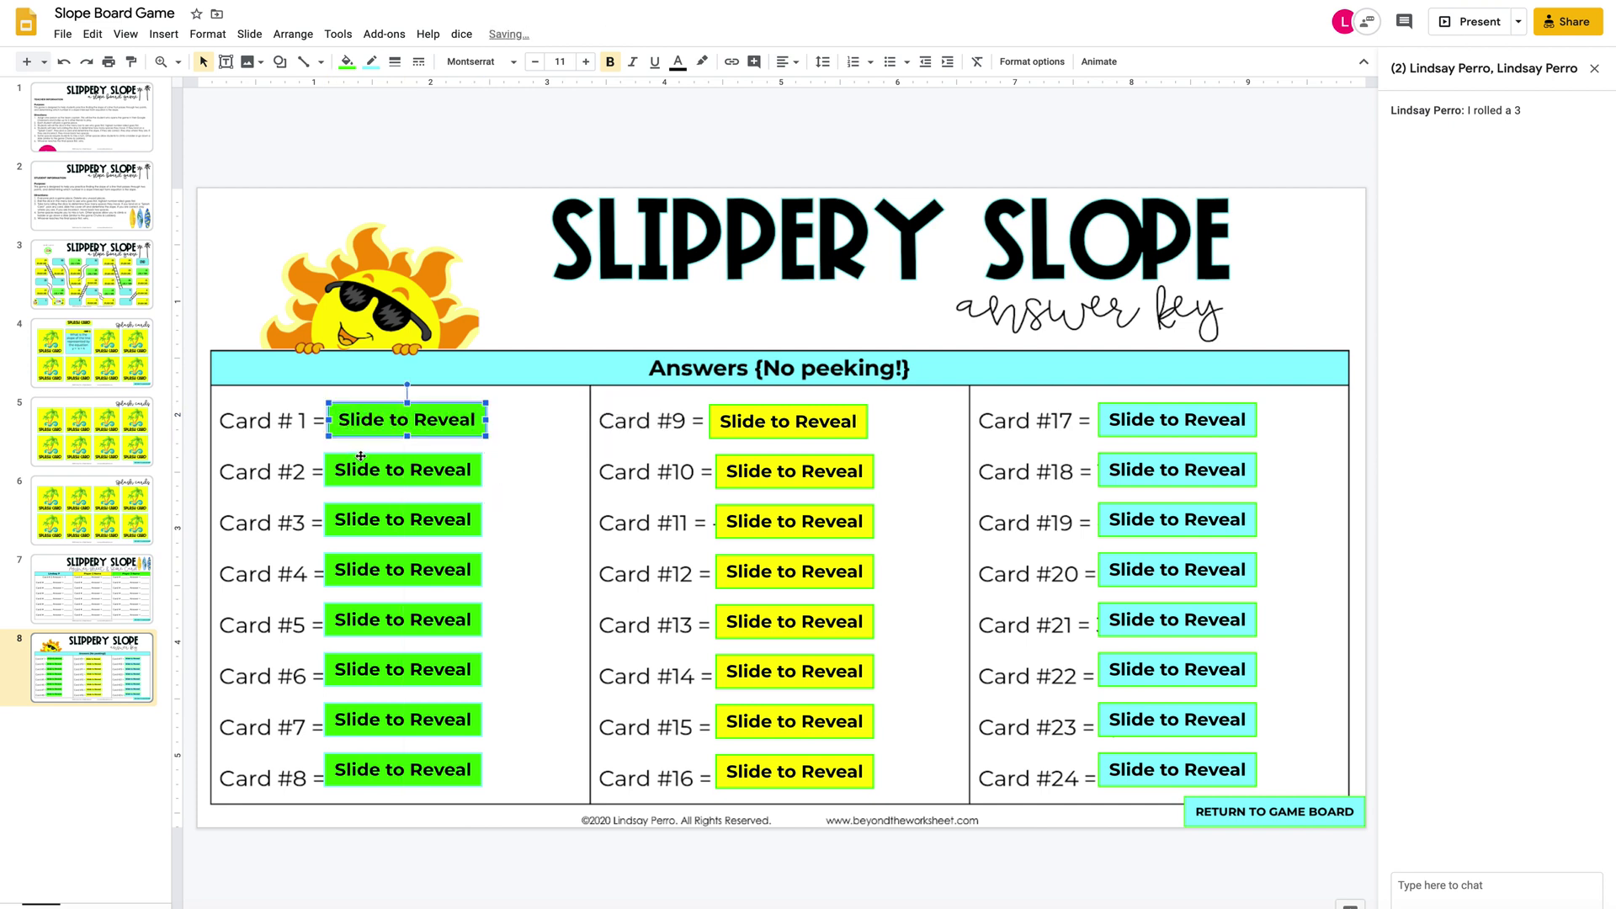
left_click_drag(360, 461, 406, 454)
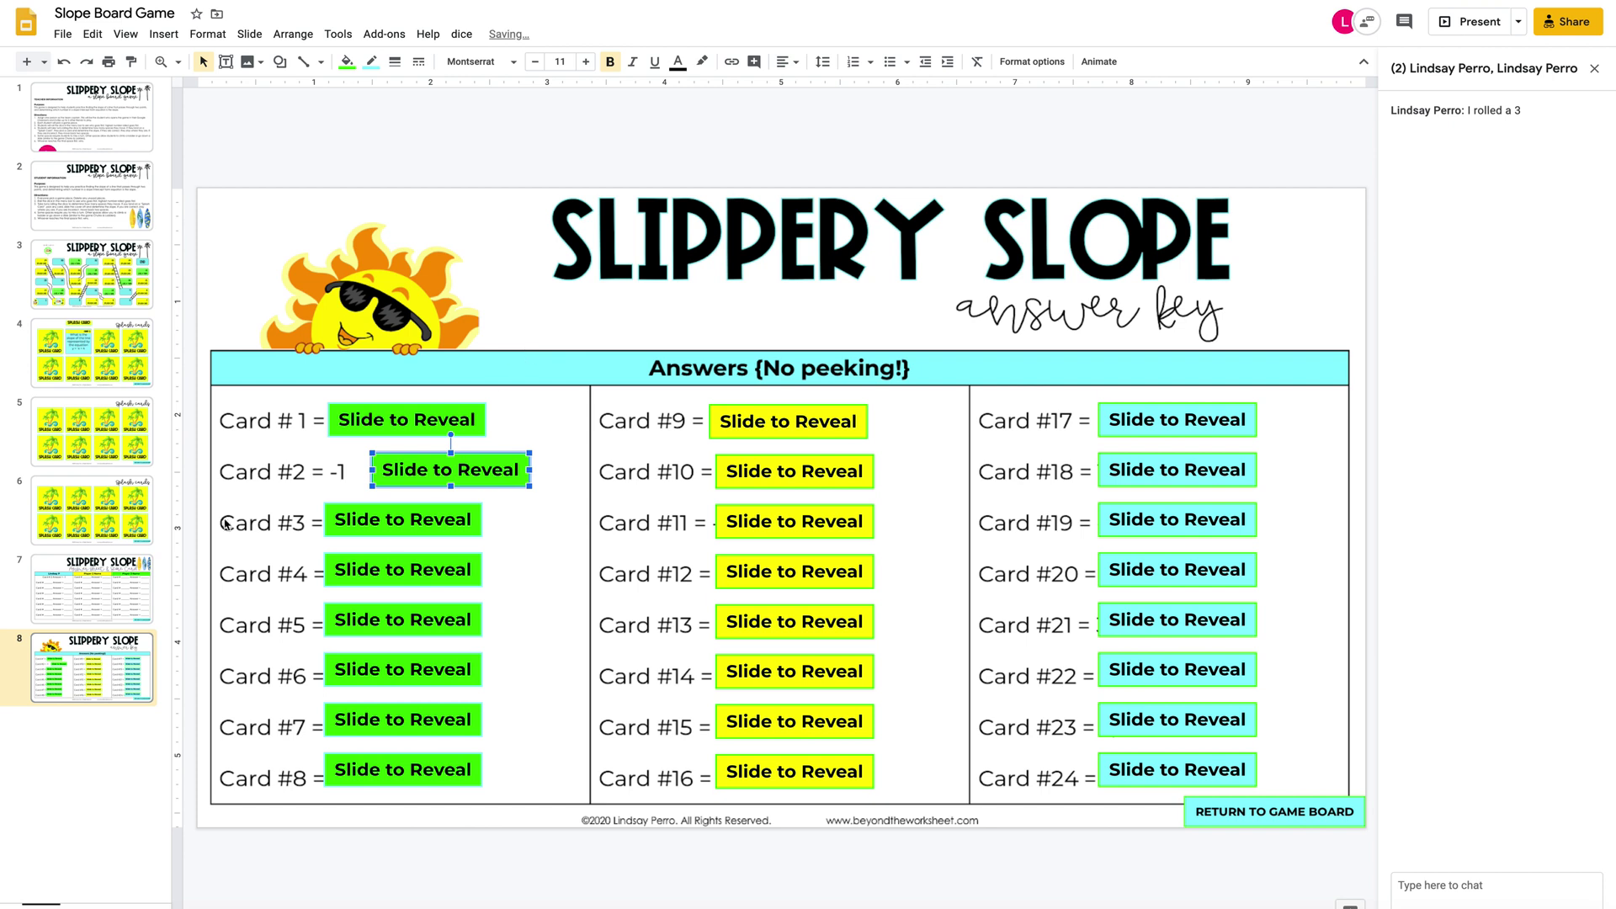
left_click_drag(503, 455, 458, 455)
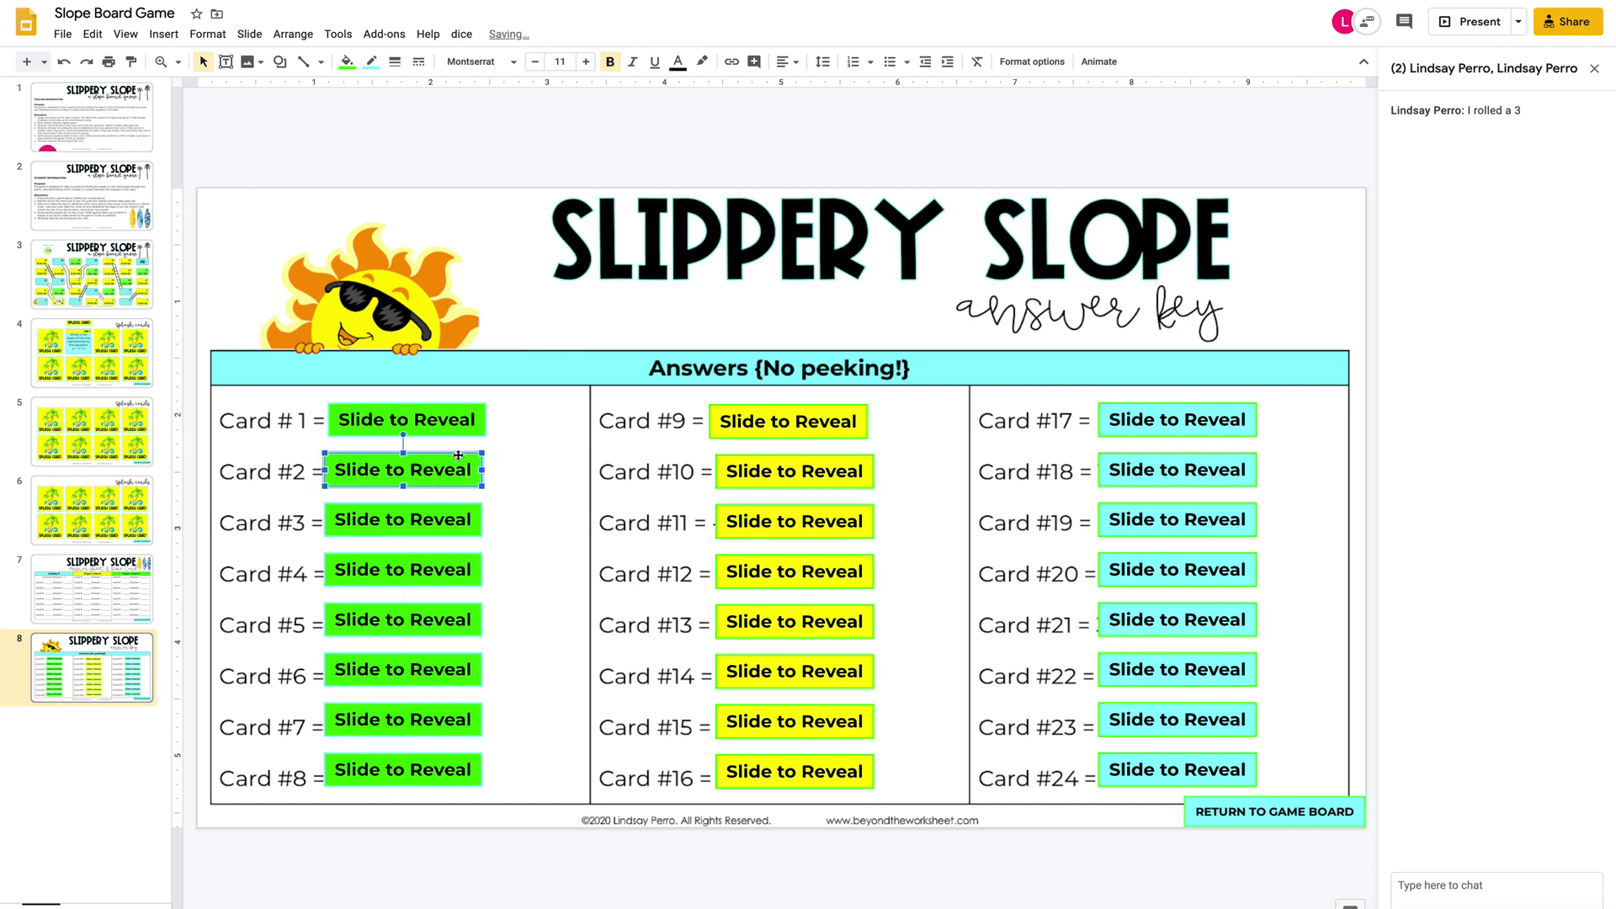
Cover card 2's question with its splash card and return to the game board.
left_click(126, 365)
left_click_drag(630, 160, 633, 229)
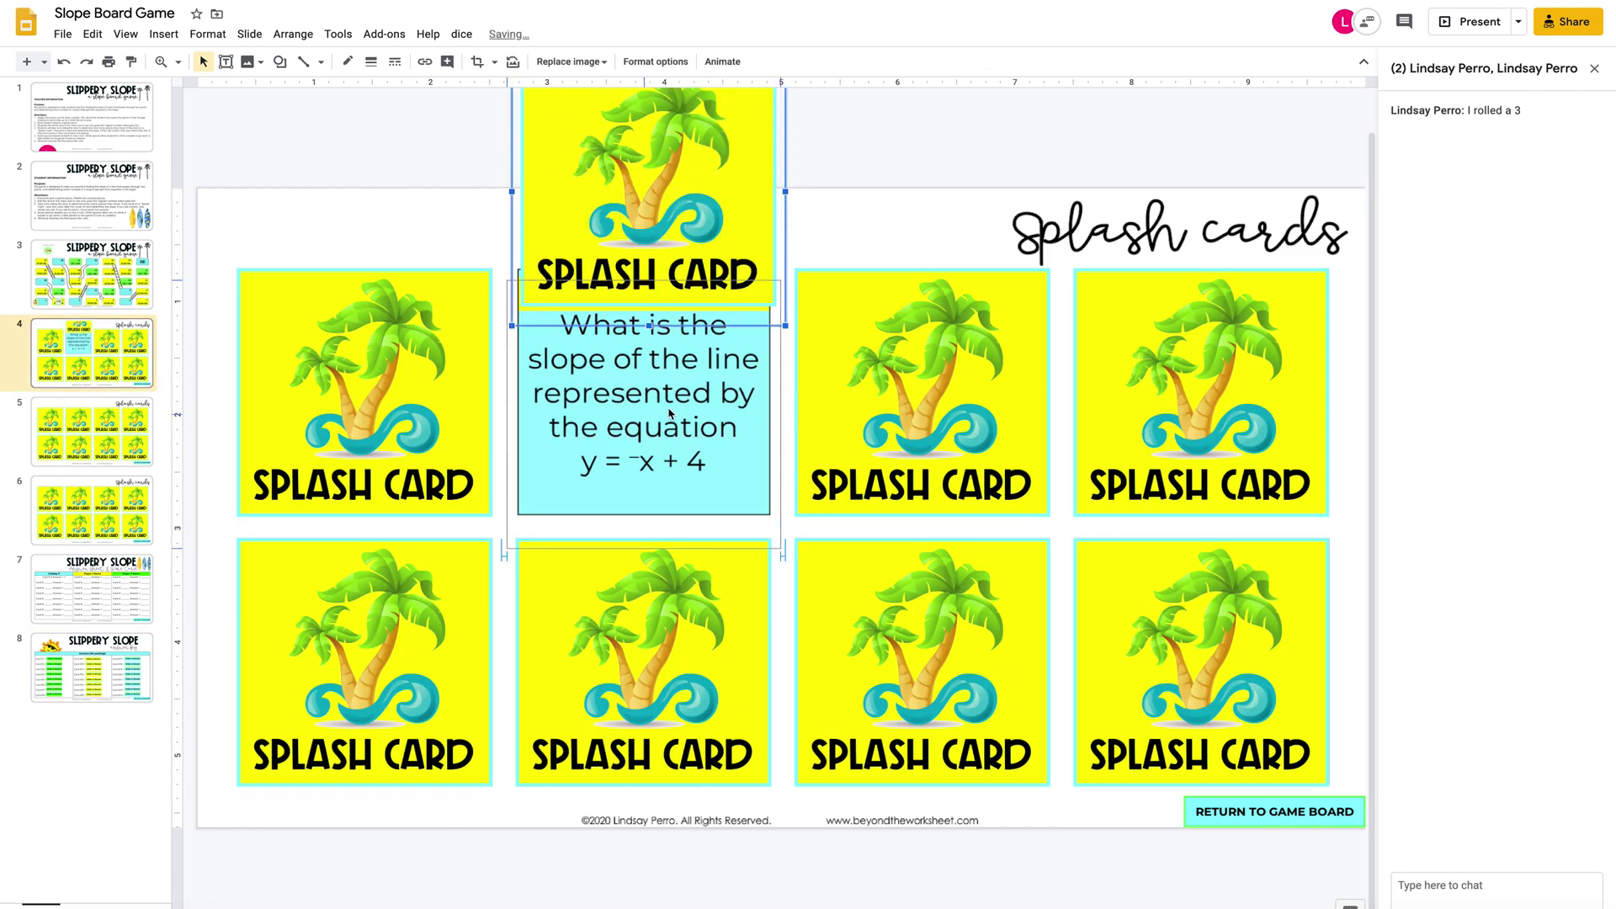
left_click_drag(671, 381, 674, 402)
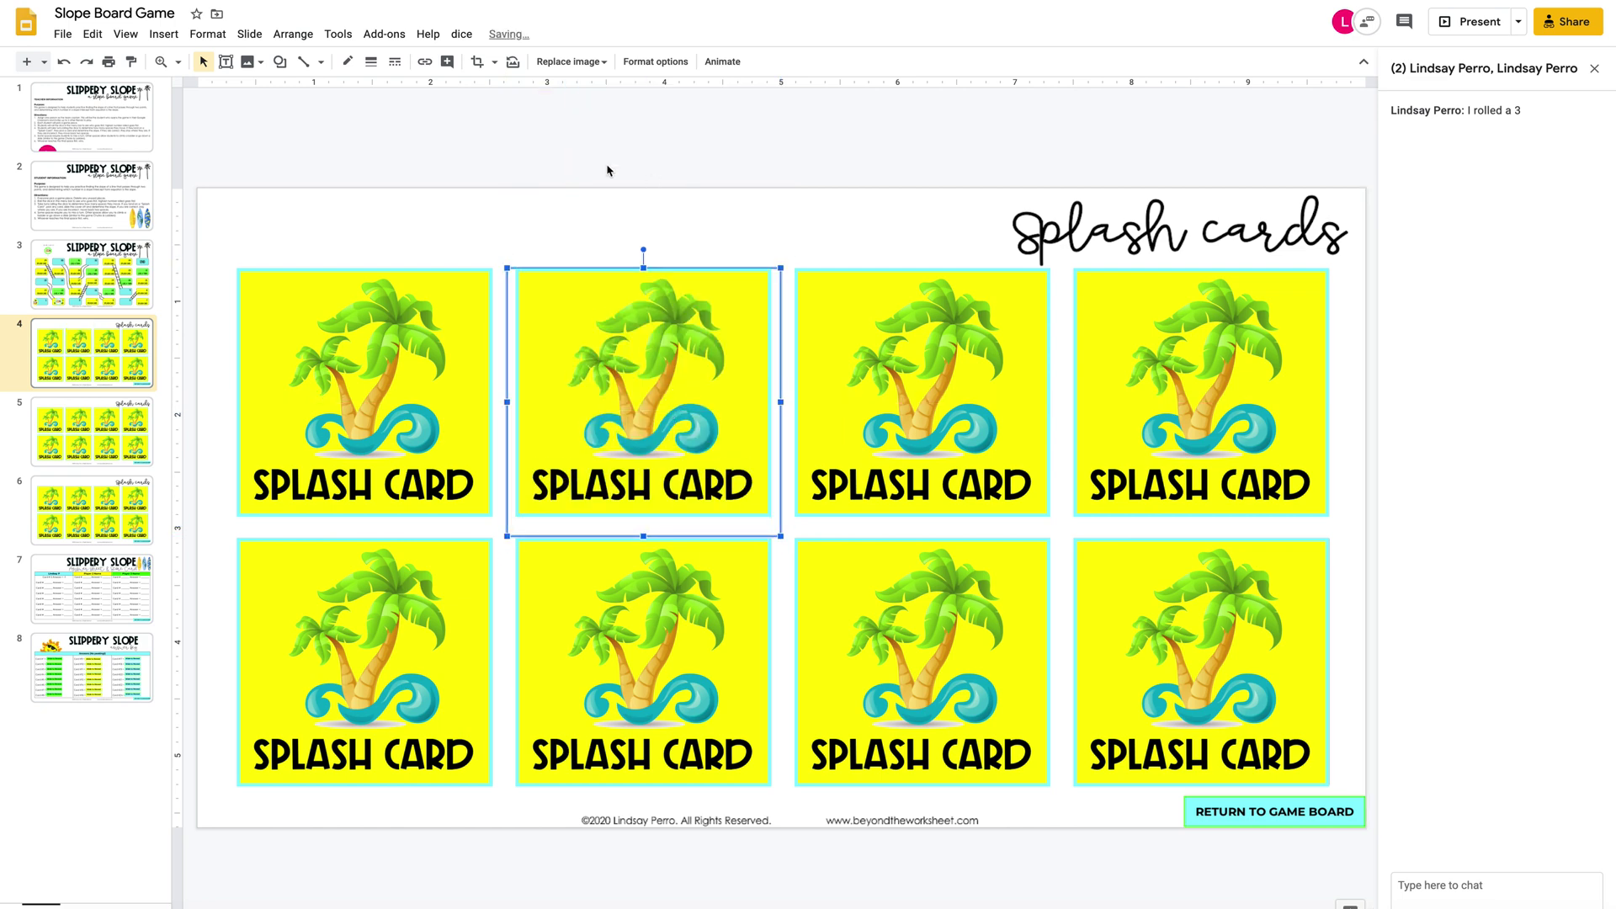
left_click(84, 284)
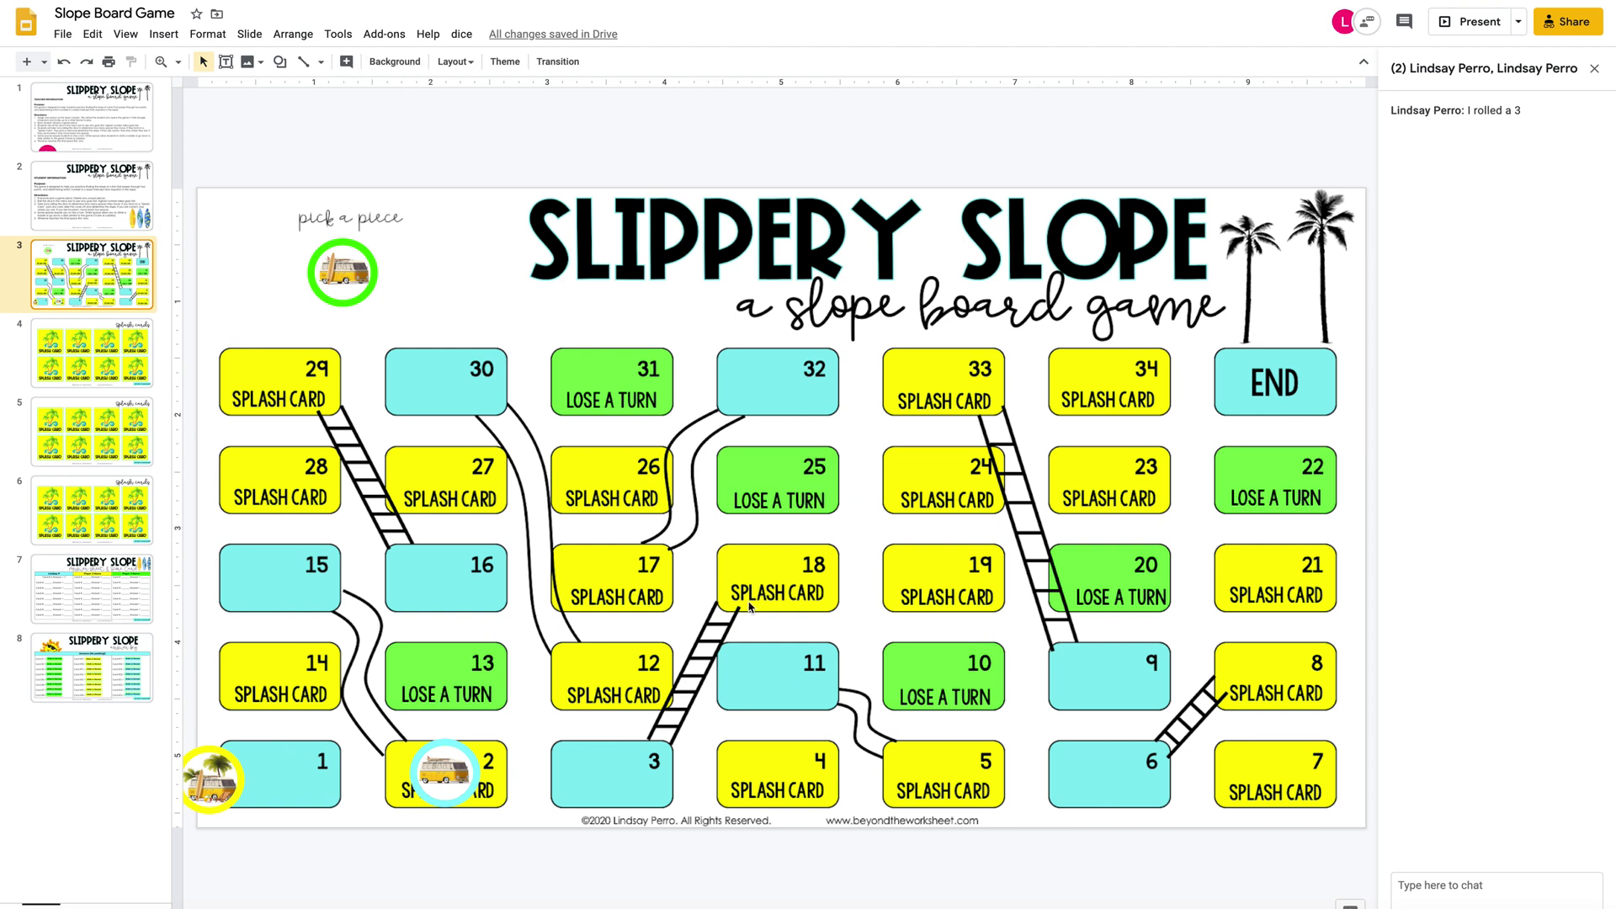
Post in the group chat that the answer was -1.
left_click(1442, 881)
type("The ansawer was -1")
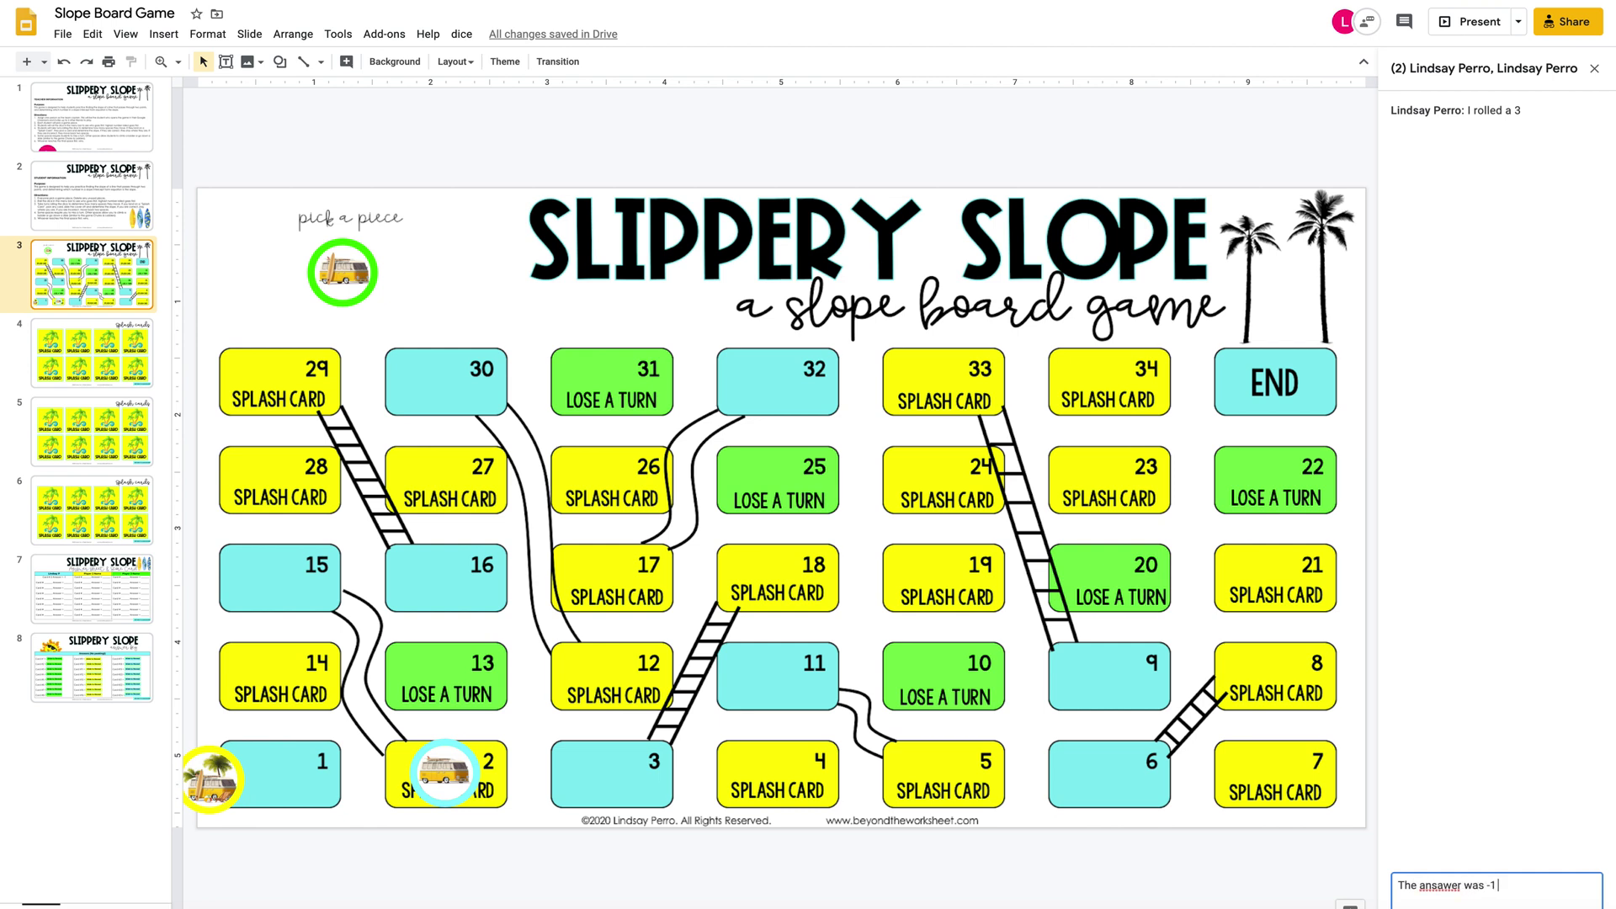
key("Return")
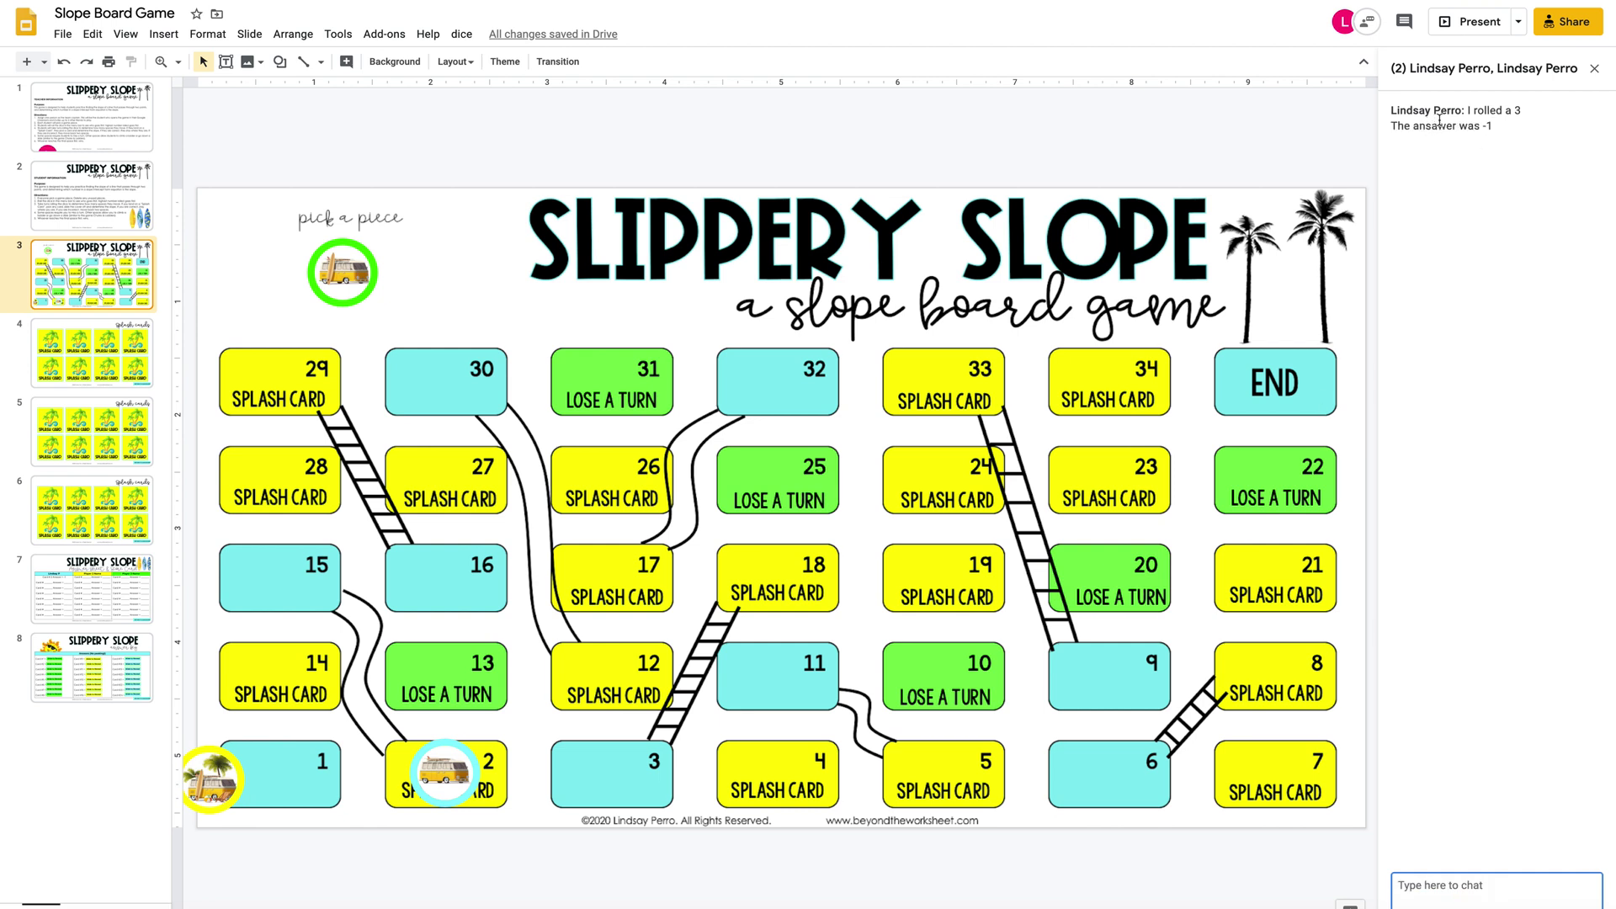
Move the palm-tree piece up the ladder to space 12 and return the van to start.
left_click(100, 587)
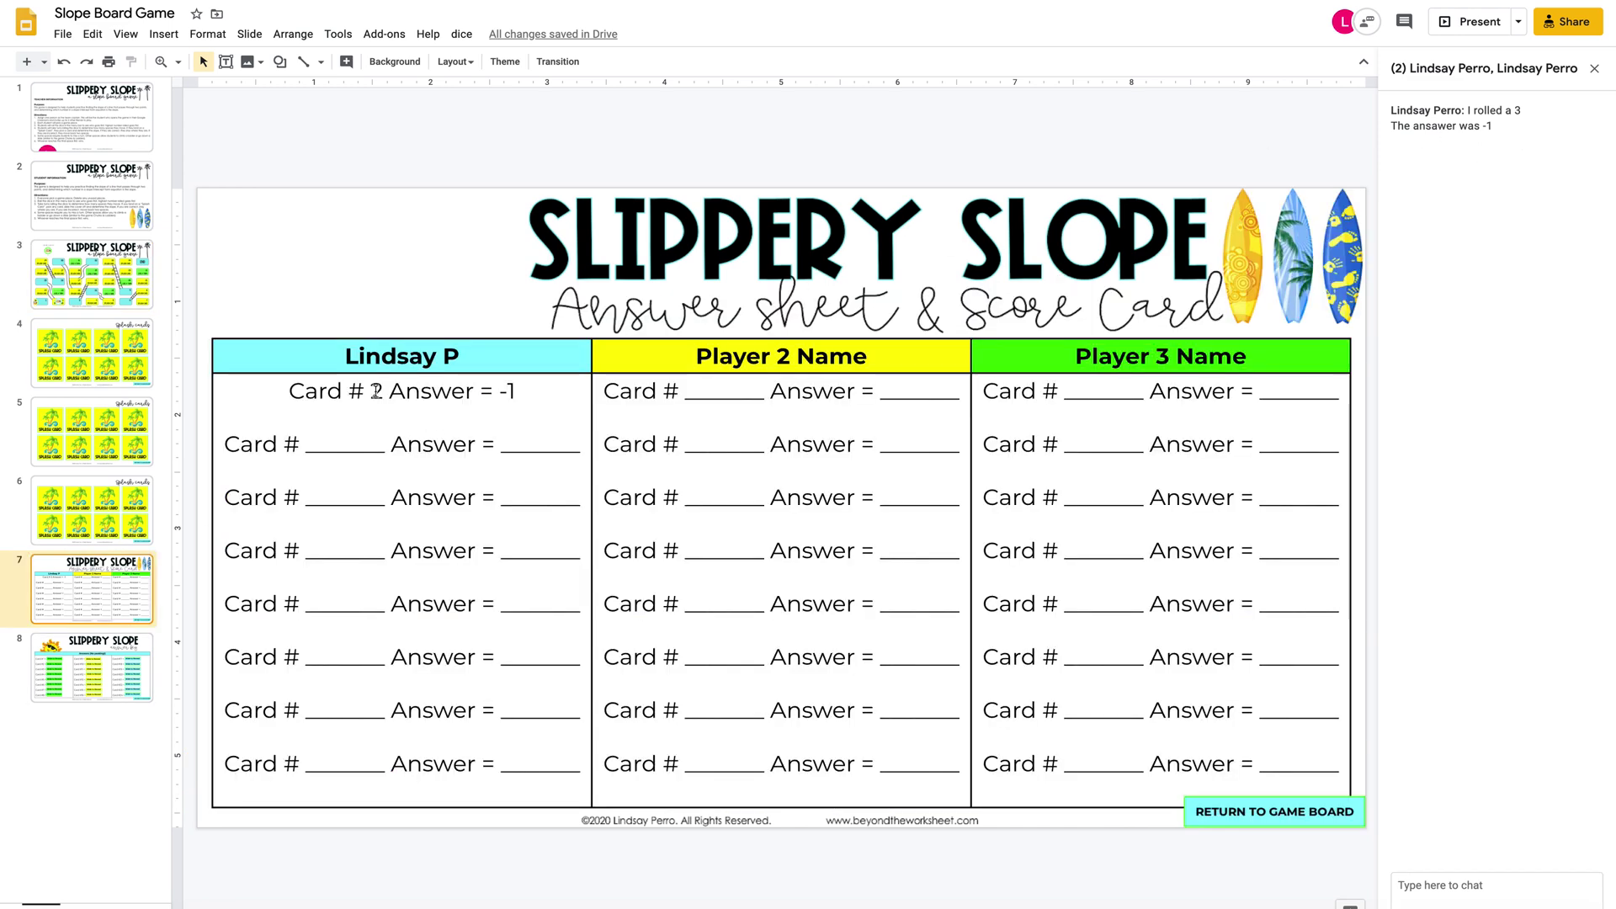
left_click(106, 139)
left_click(102, 282)
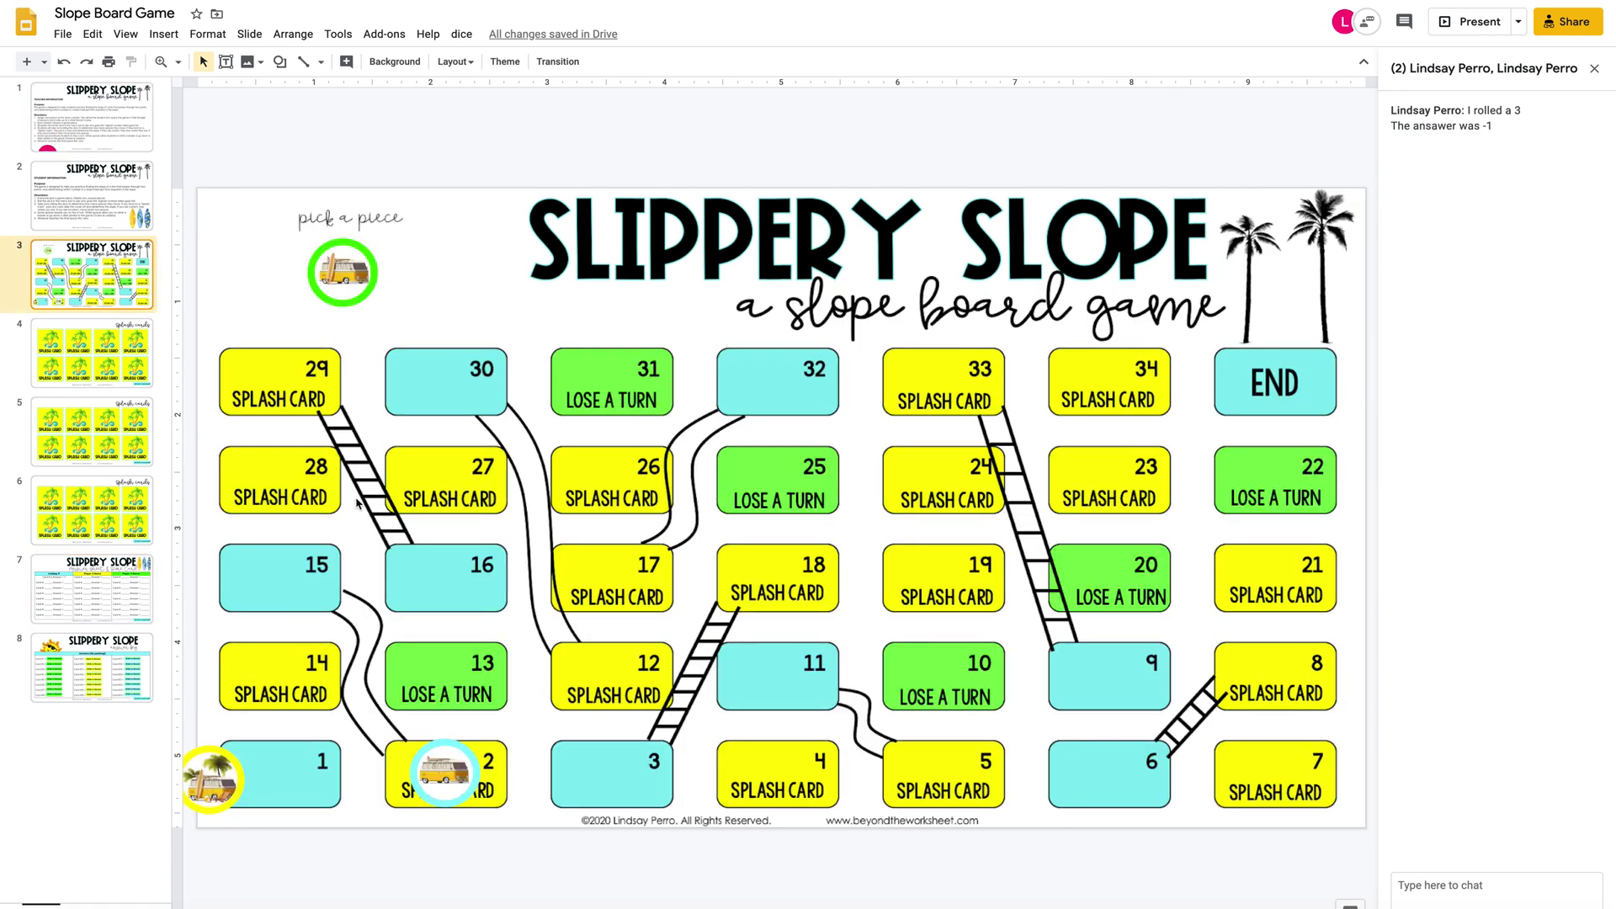
left_click_drag(219, 775, 637, 695)
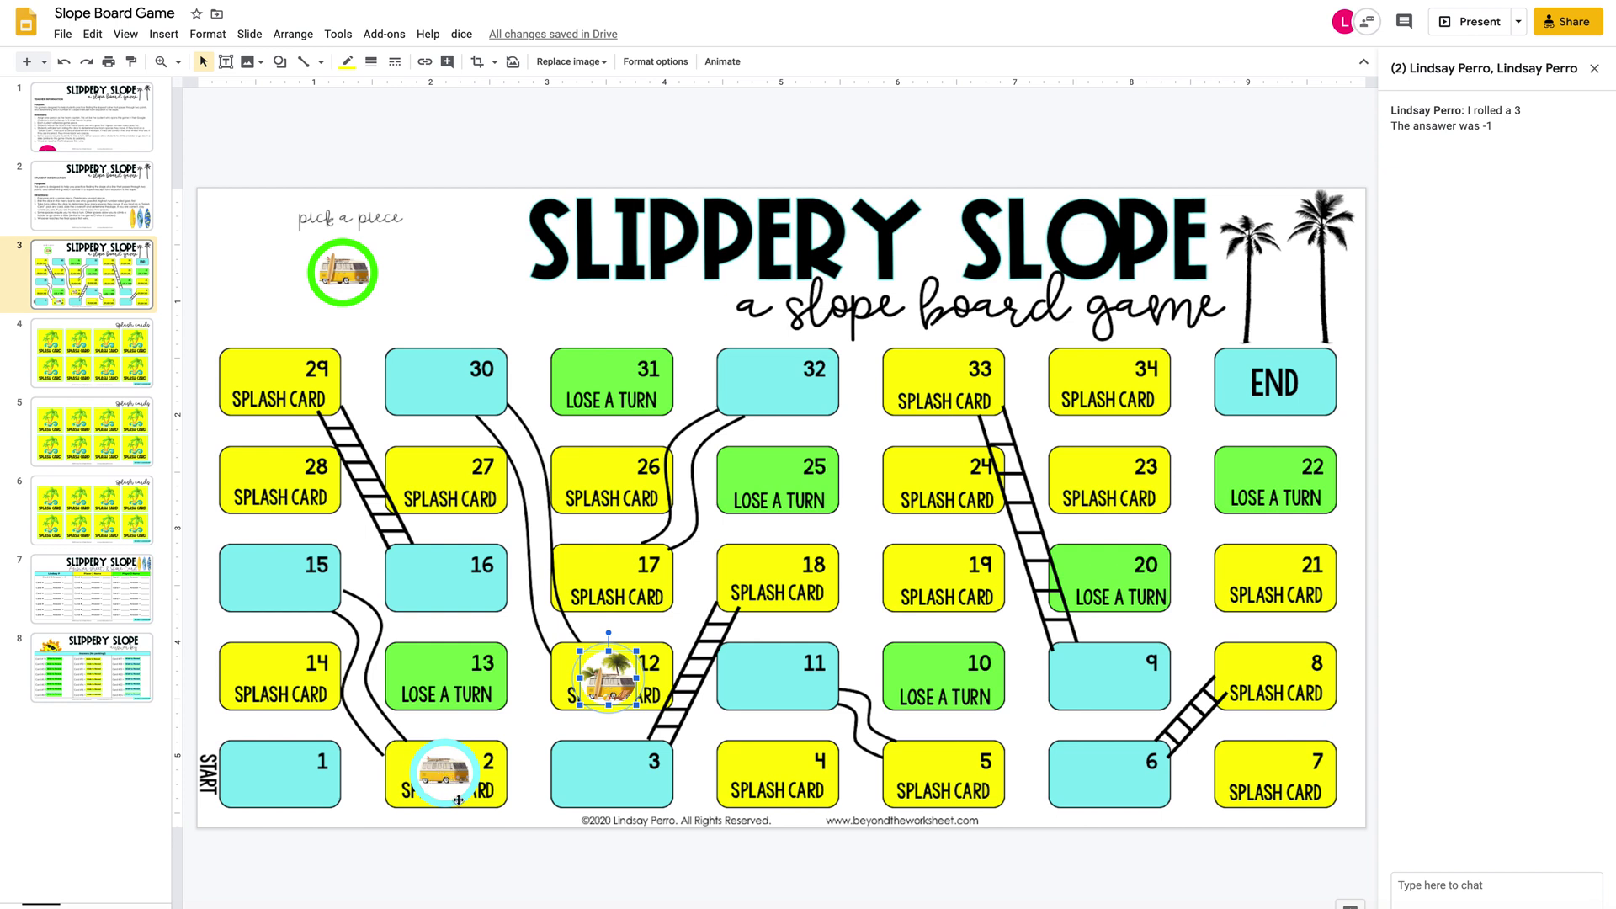
left_click(447, 773)
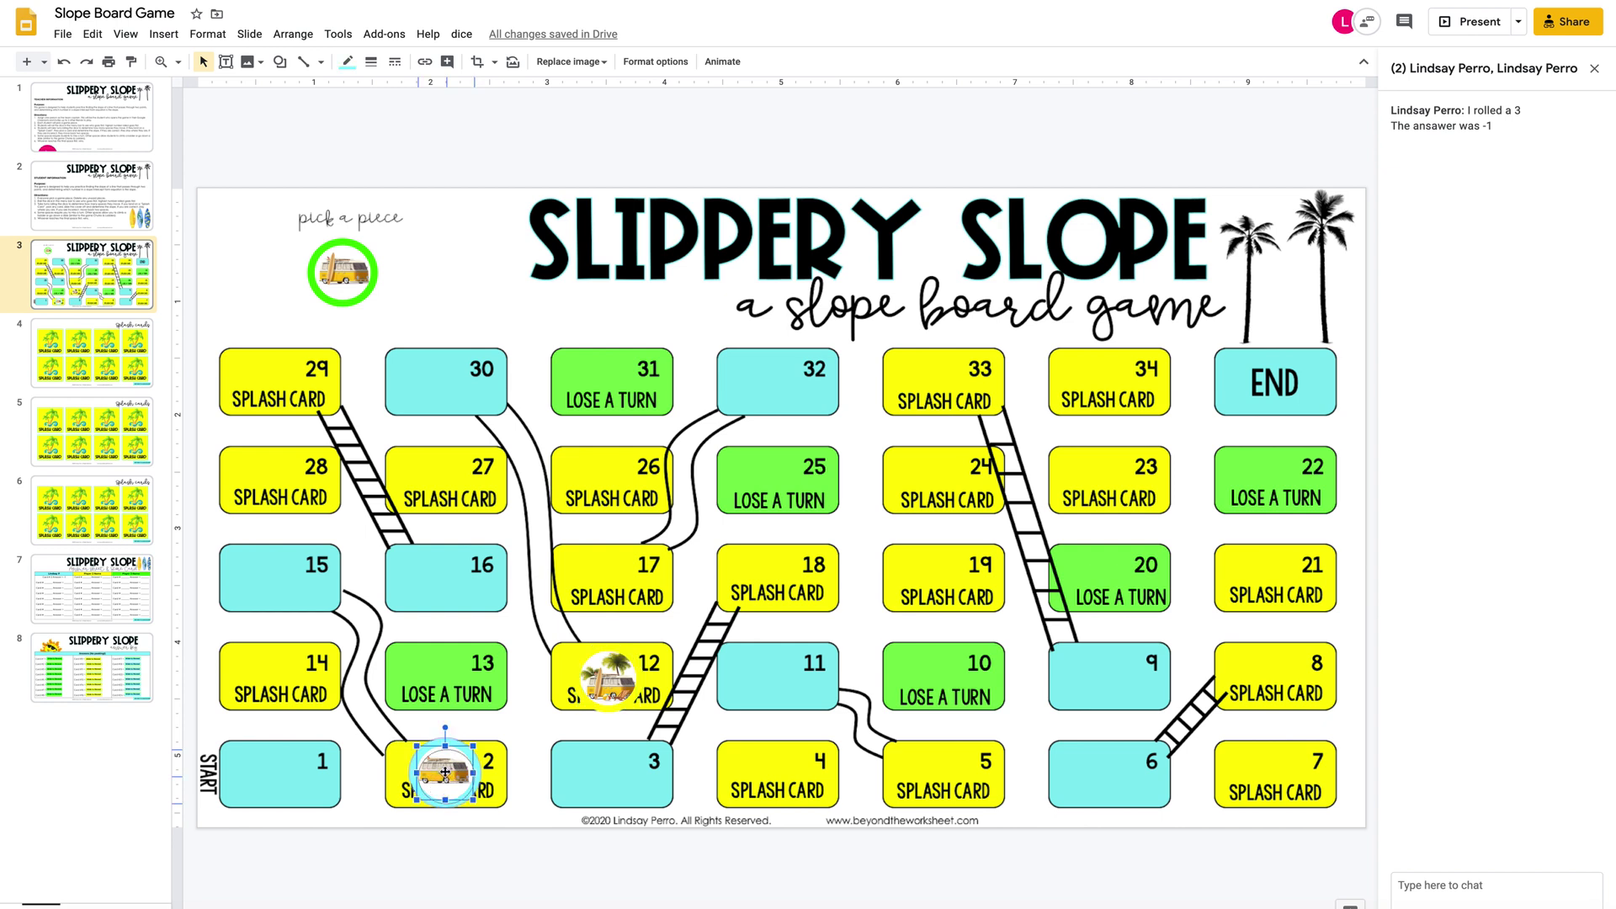
left_click_drag(447, 774, 212, 744)
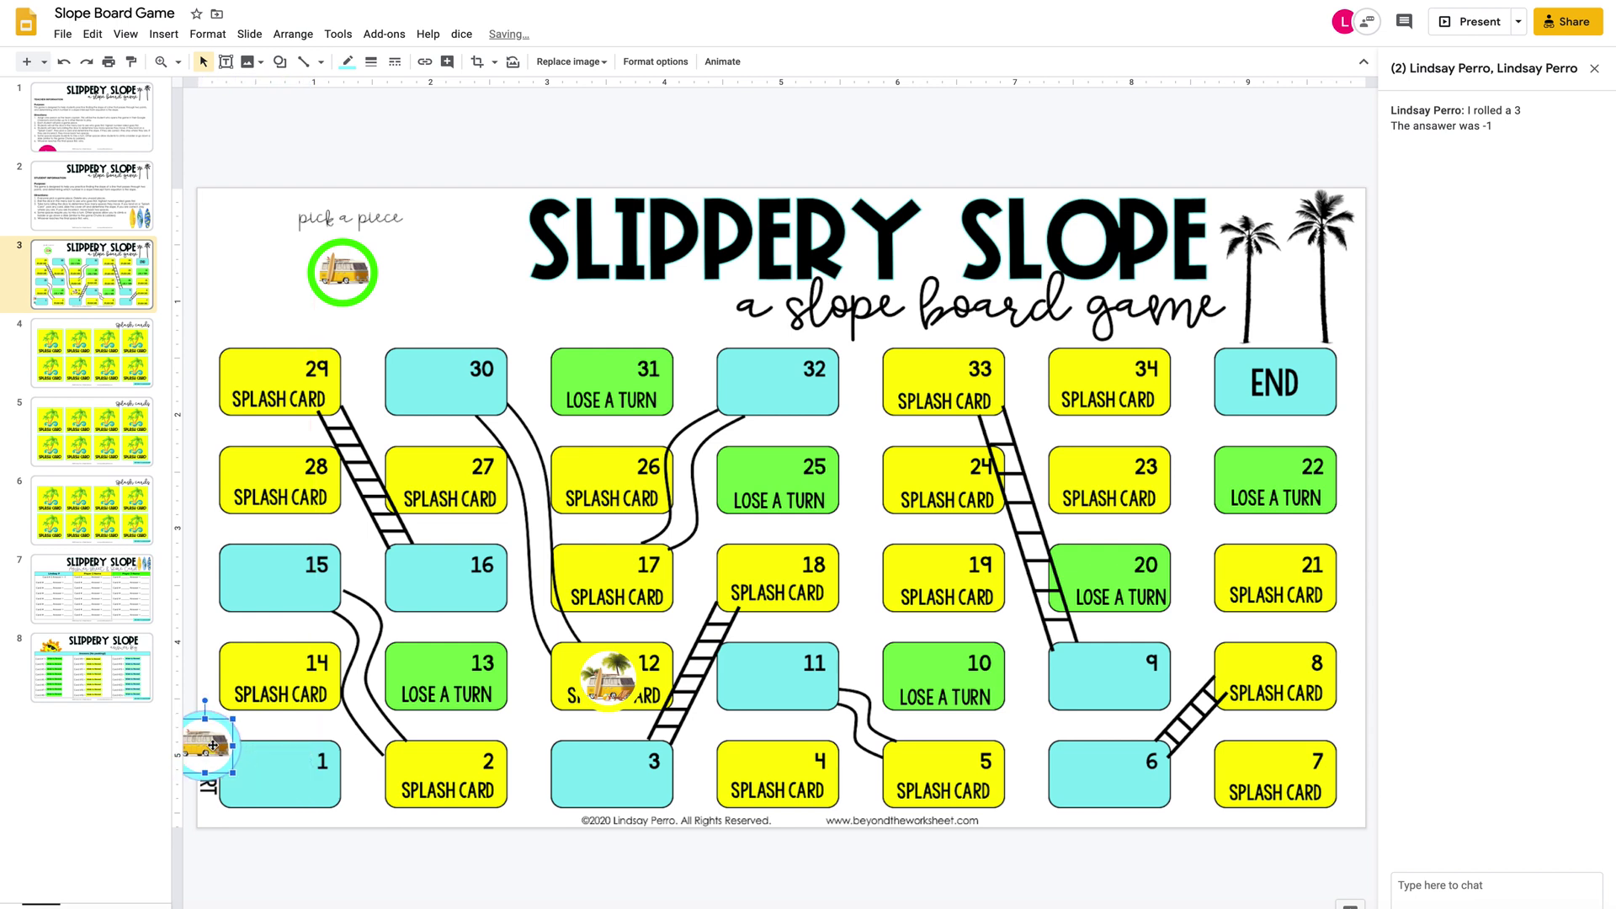